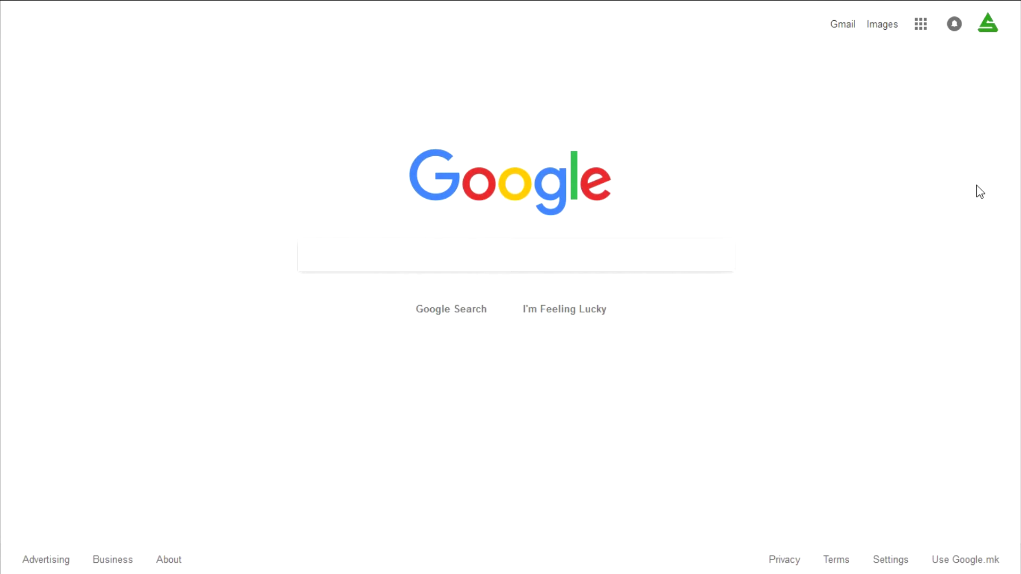
Step: Search Google for Rock, restricted to a custom date range of 2000 to 2008
text(Rock)
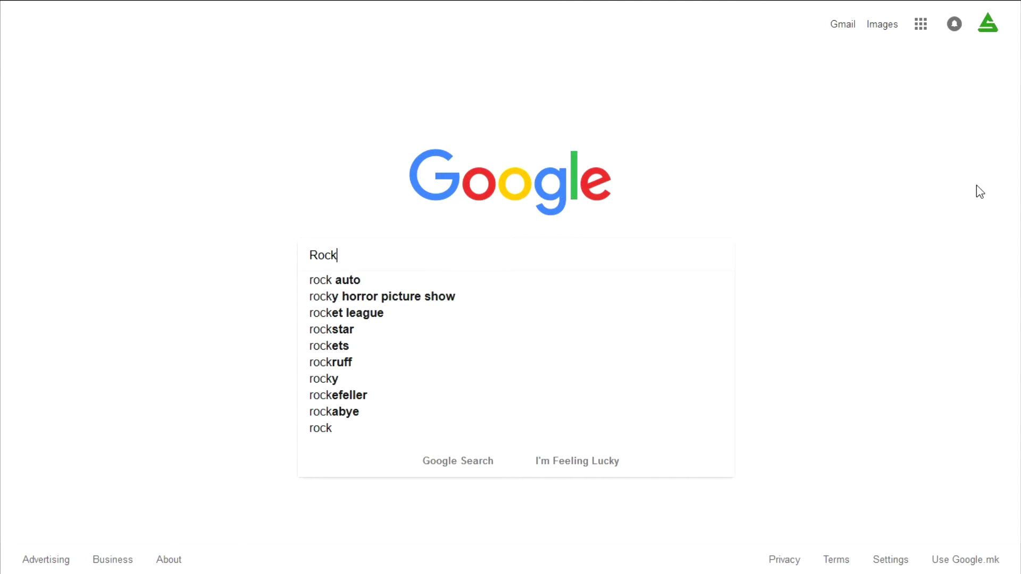
key(Return)
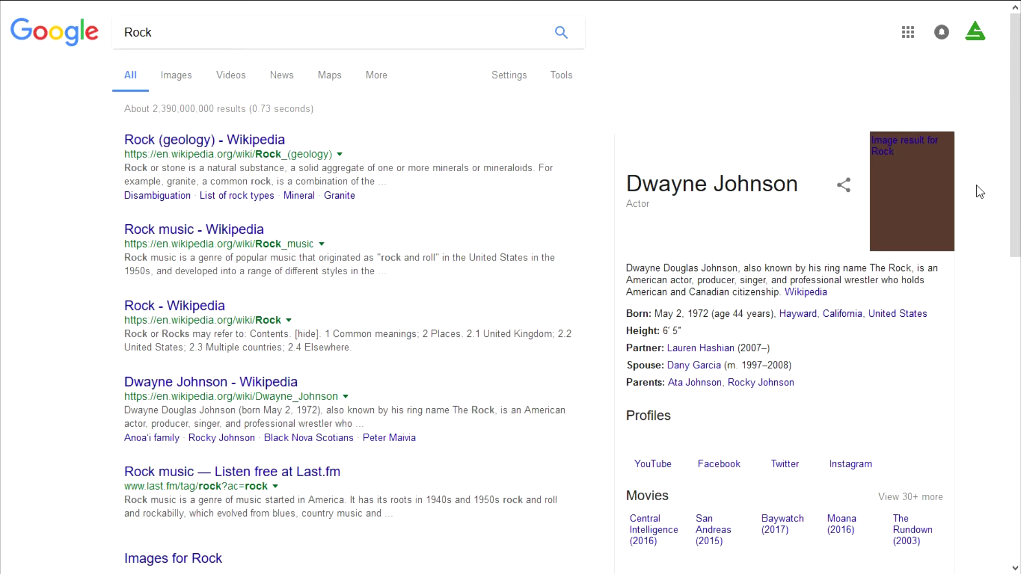
click(572, 75)
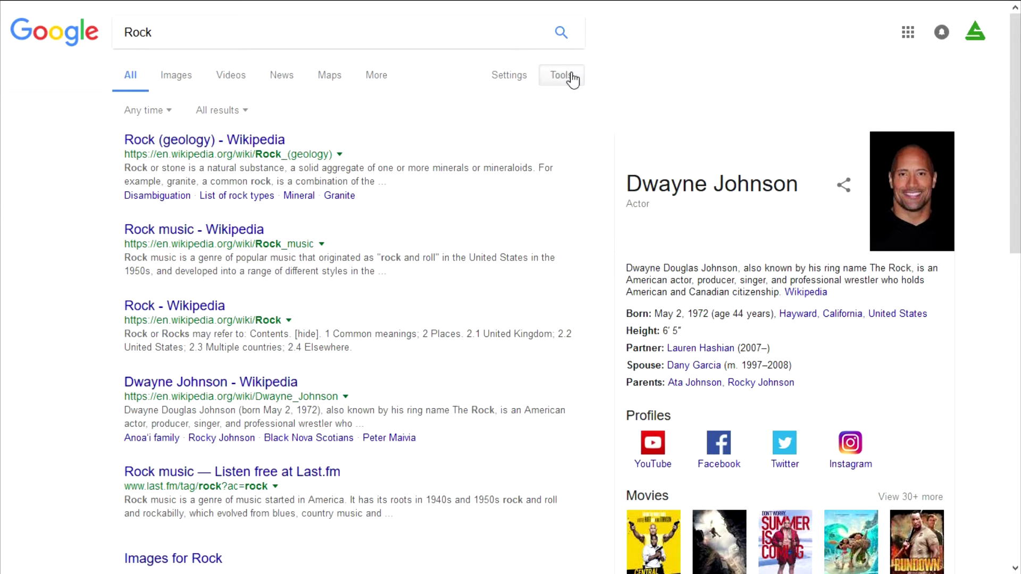
click(158, 113)
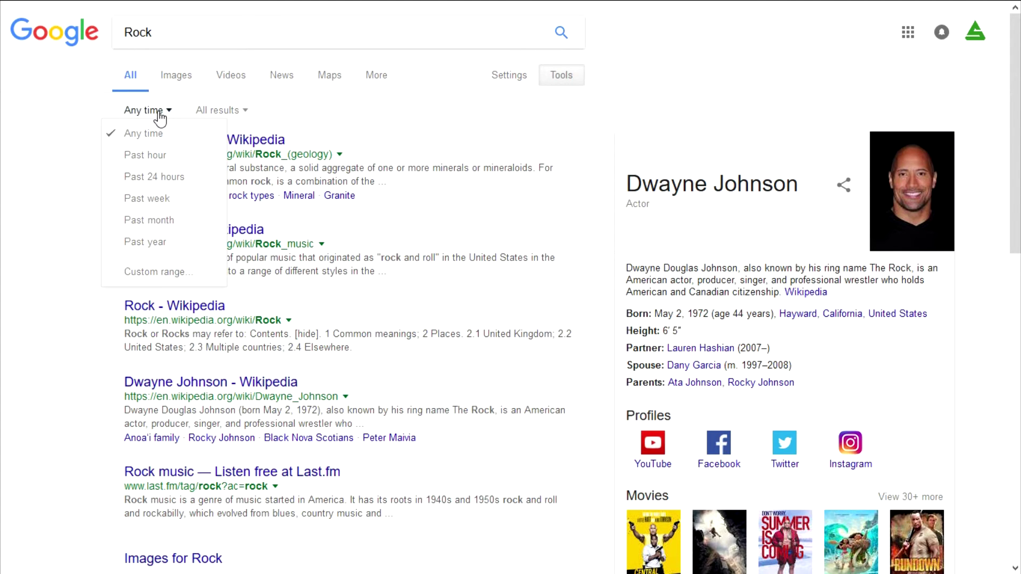
click(158, 272)
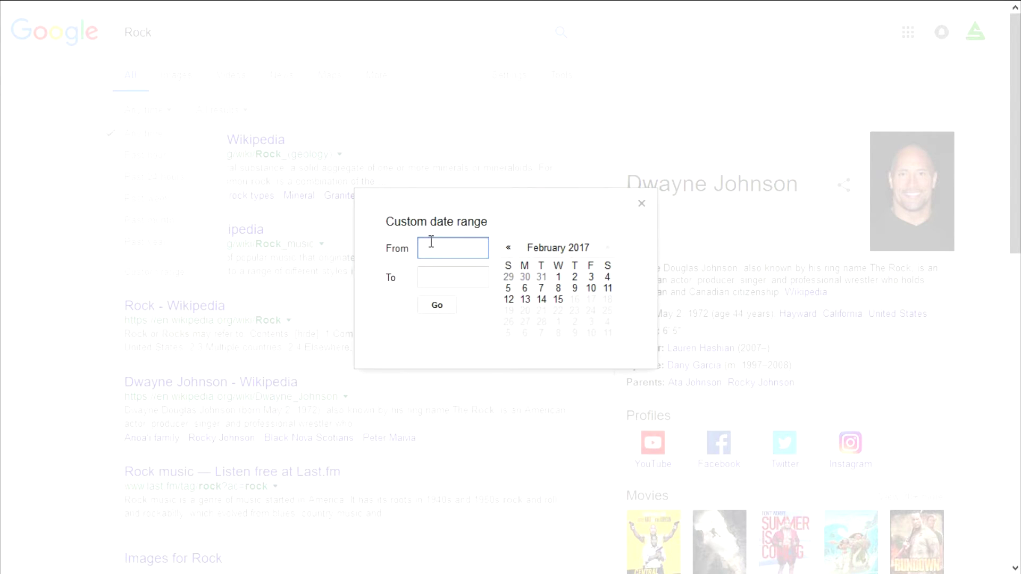
text(2000)
key(Tab)
text(200)
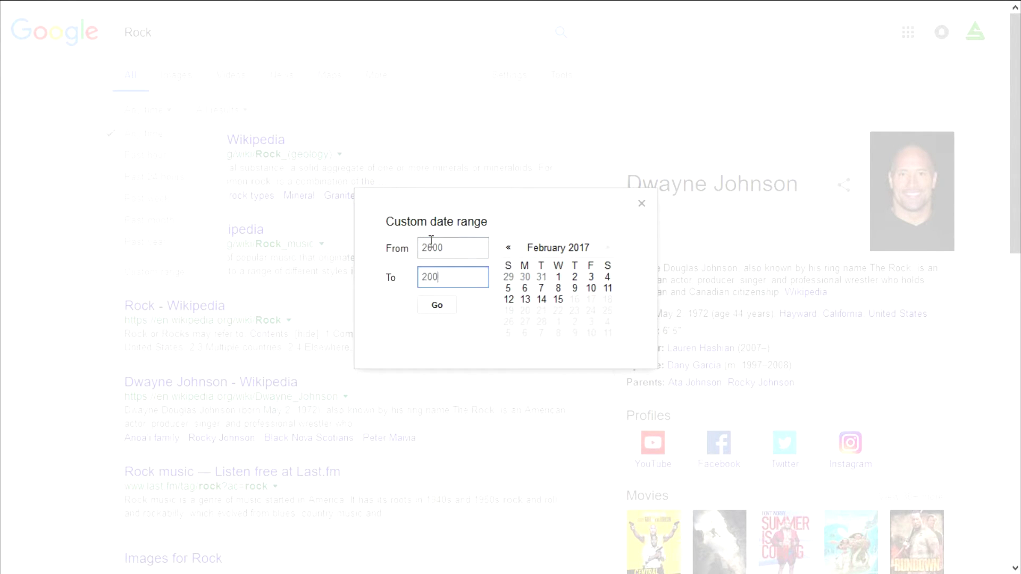
text(0)
key(Return)
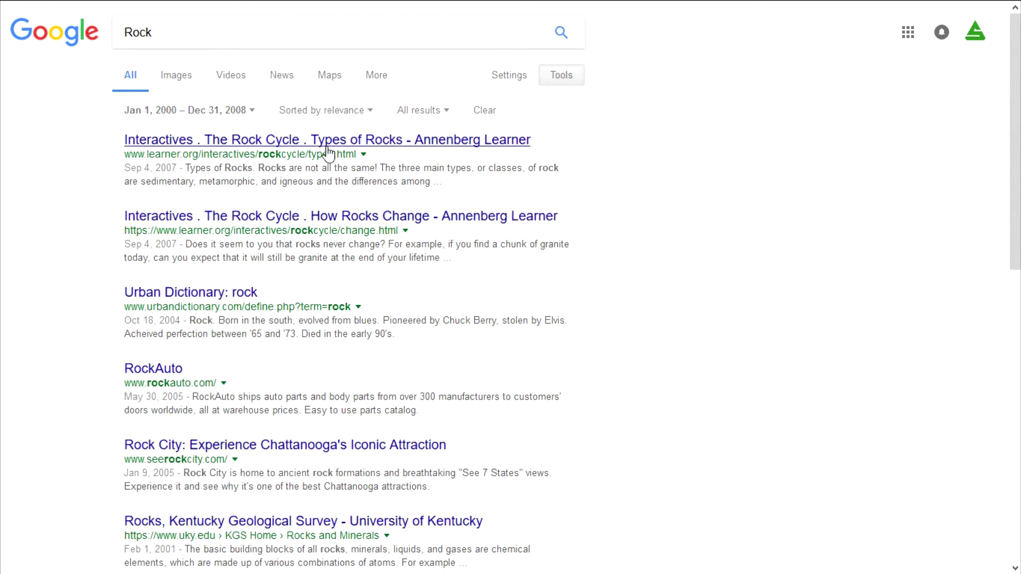
scroll(193, 134, down, 2)
scroll(193, 135, down, 3)
scroll(193, 134, up, 5)
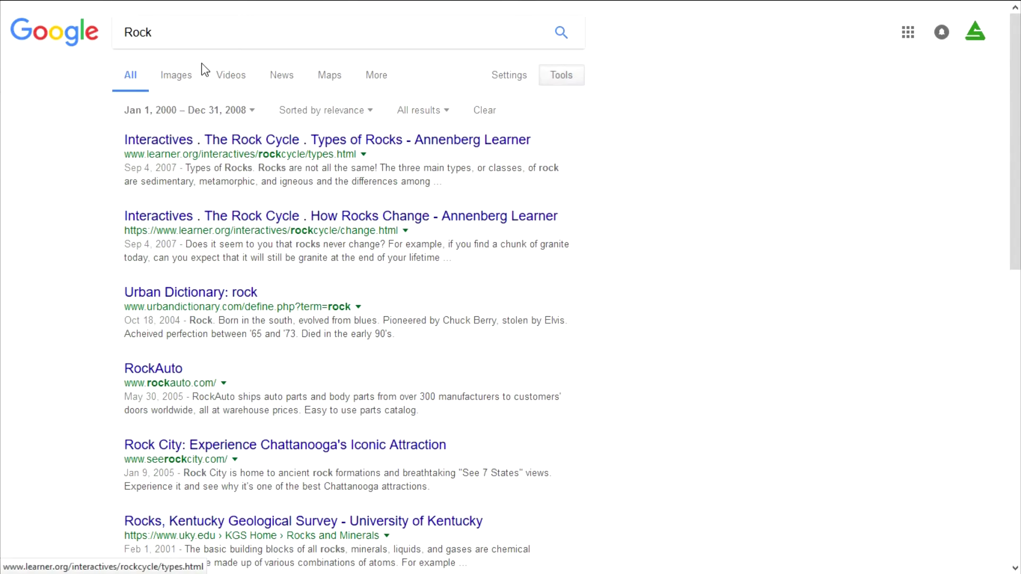
Step: Extend the query to Rock + "links" and rerun it within the same date range
click(217, 39)
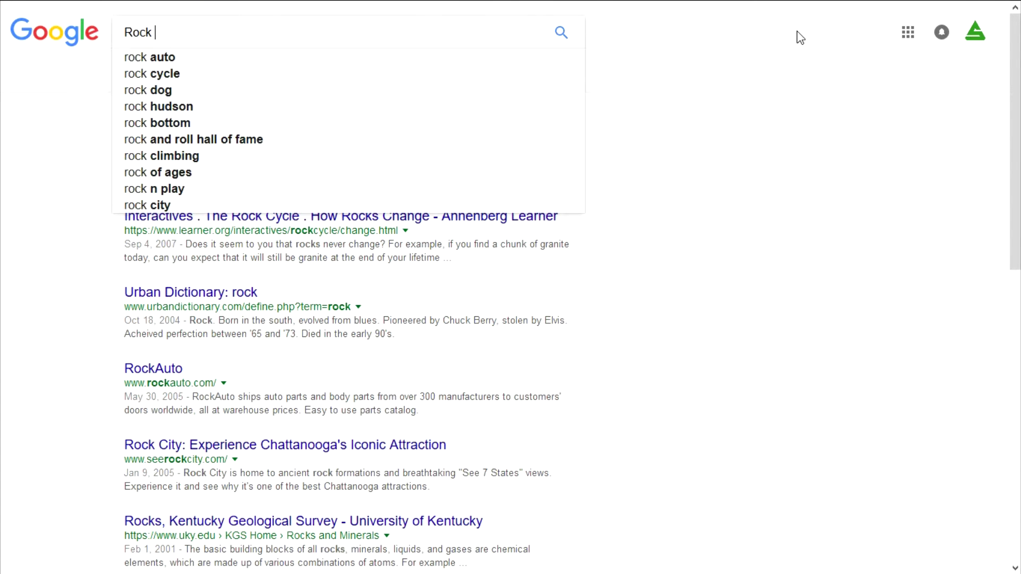
text(+ )
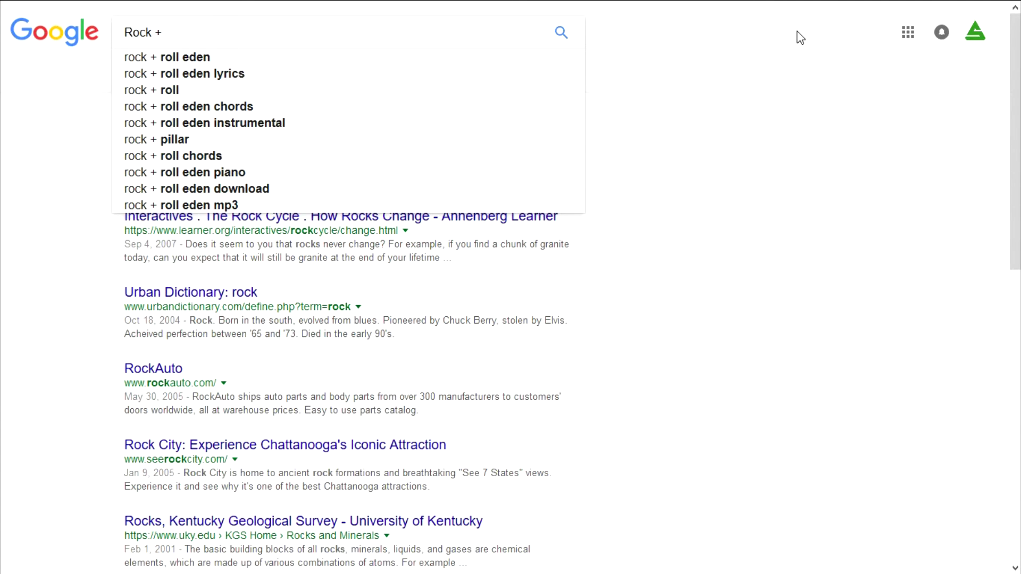
text("links")
key(Return)
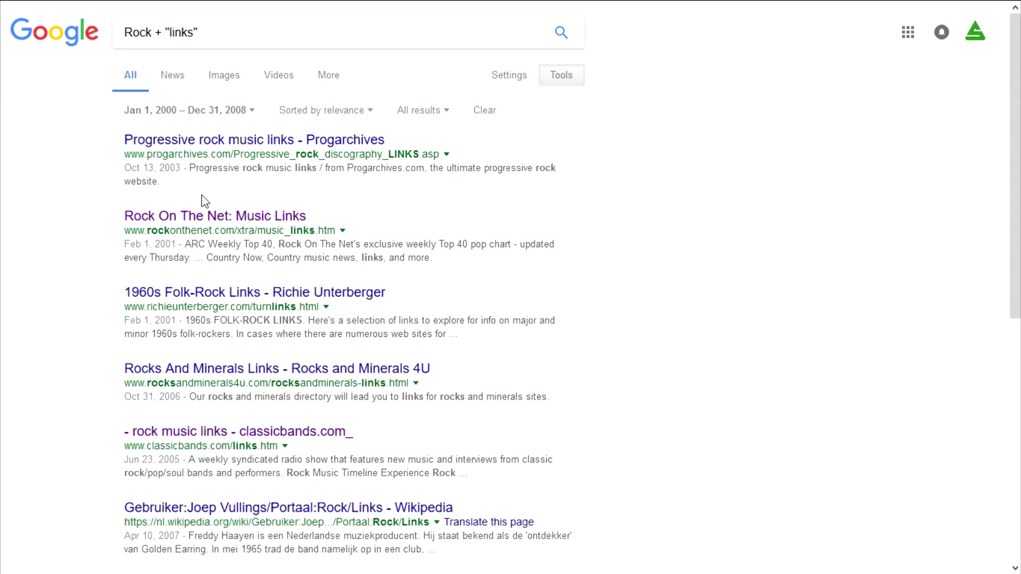
click(273, 215)
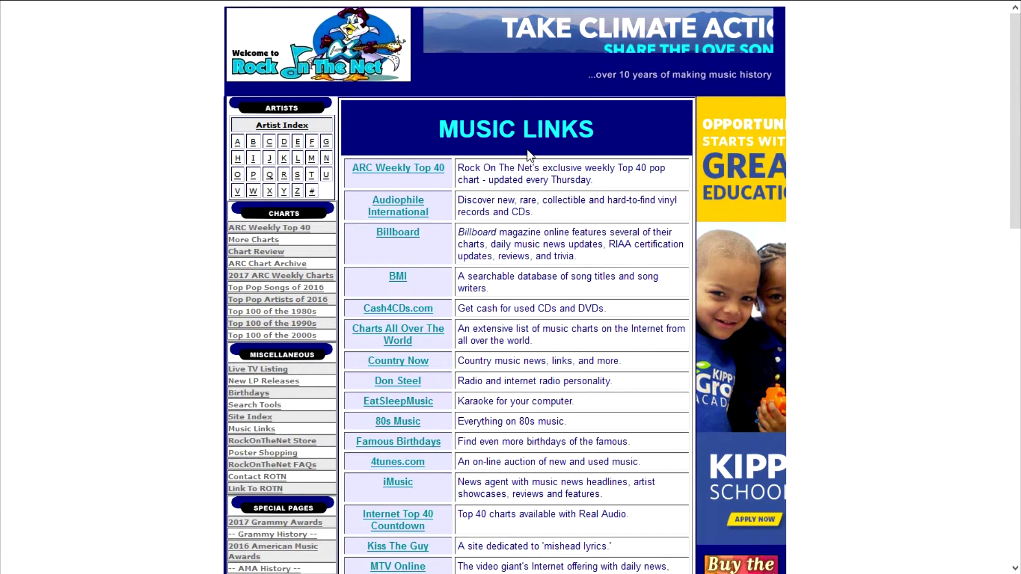
scroll(507, 127, down, 10)
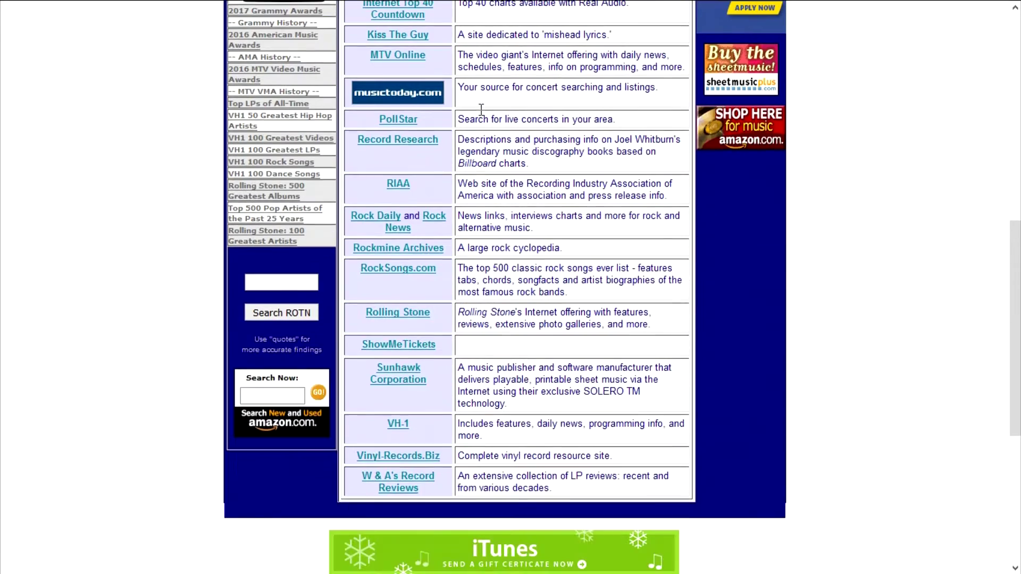
scroll(517, 282, up, 1)
scroll(517, 281, up, 8)
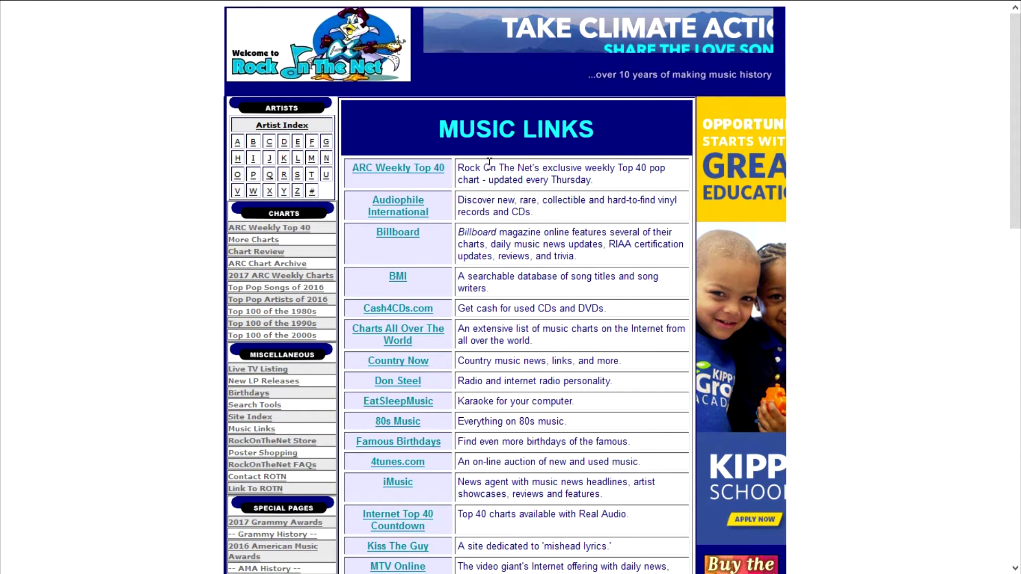
scroll(489, 162, down, 9)
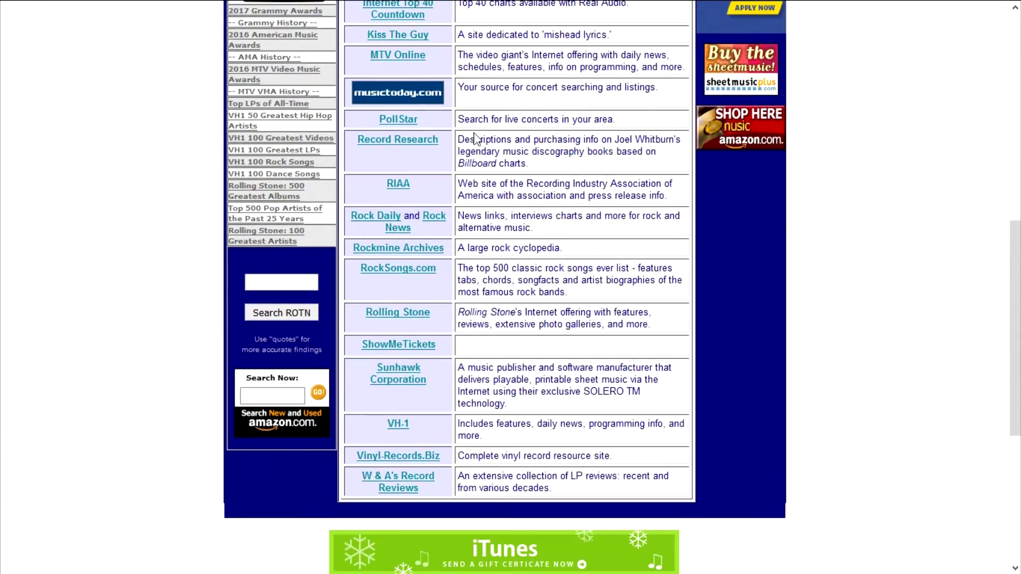
scroll(475, 140, down, 3)
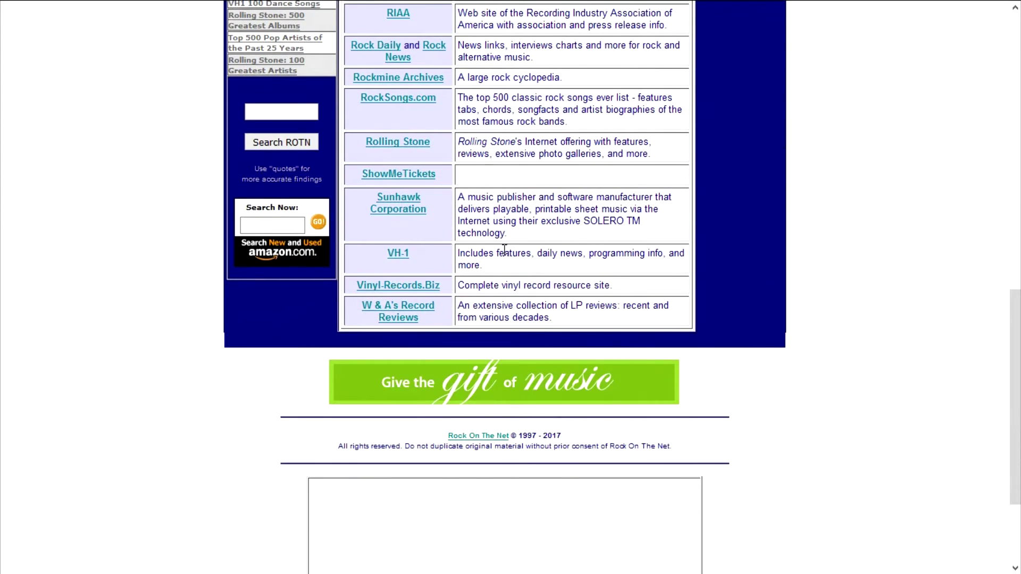
scroll(504, 248, up, 3)
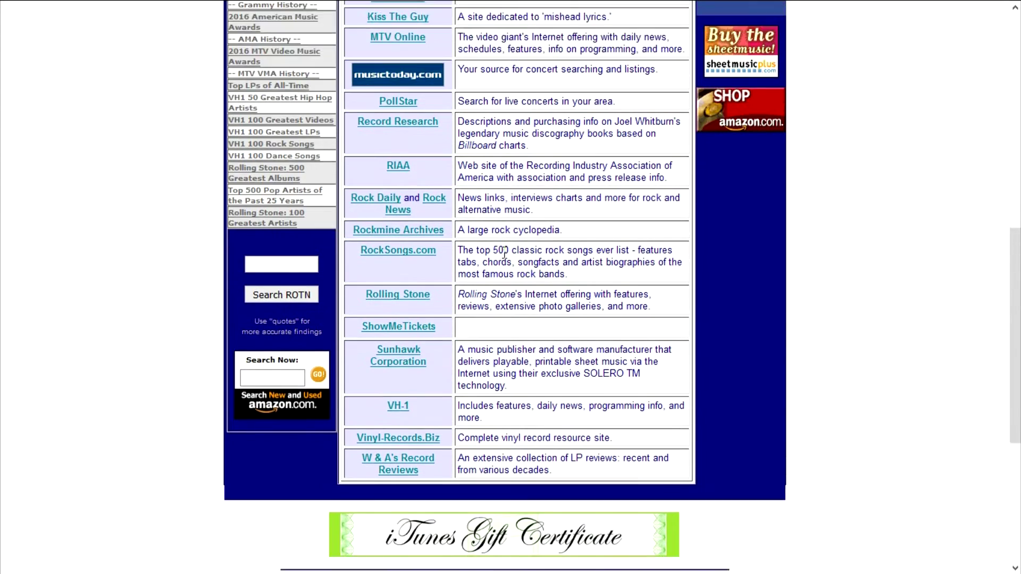
scroll(504, 254, down, 1)
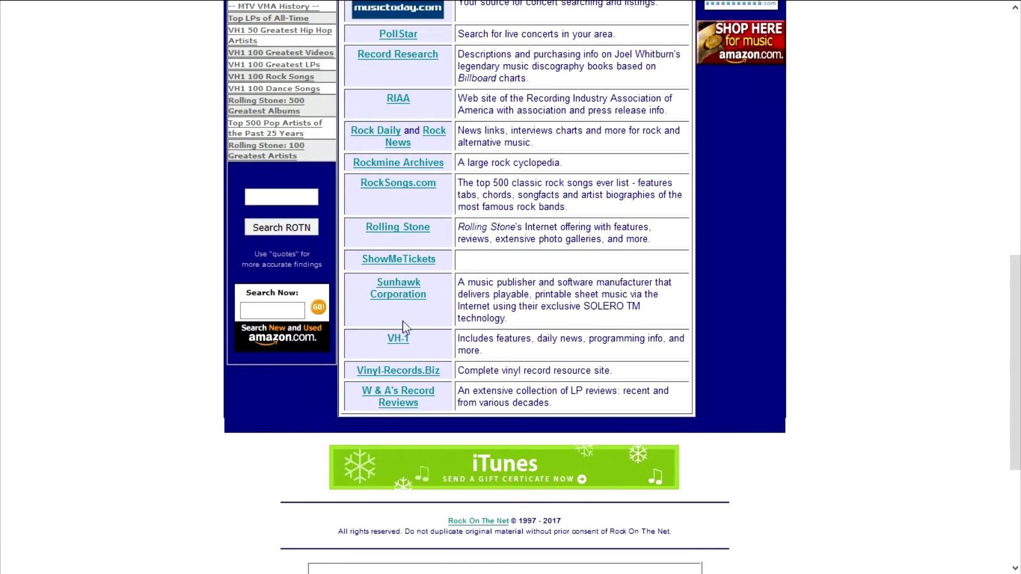
scroll(403, 340, up, 8)
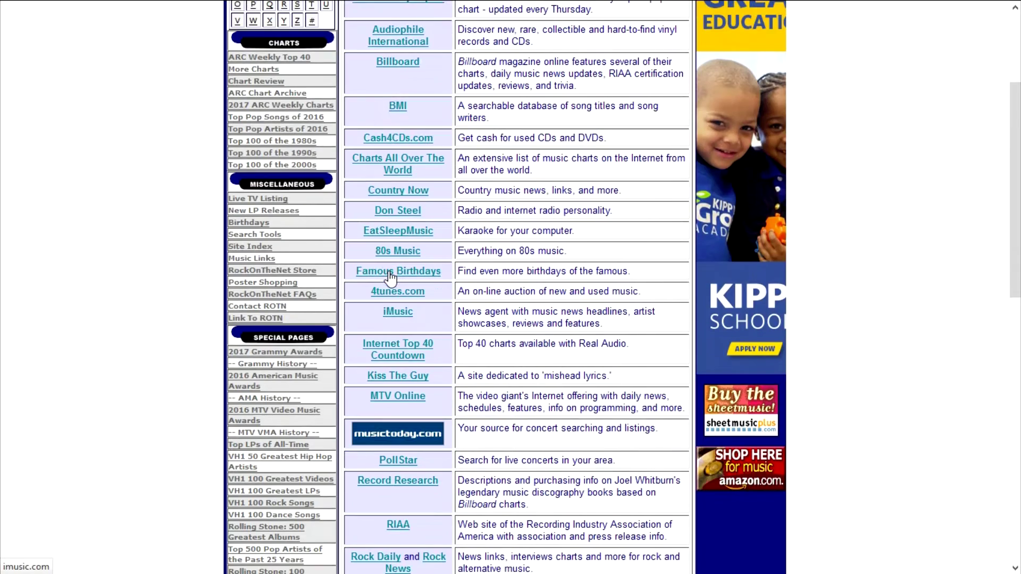
scroll(390, 275, up, 3)
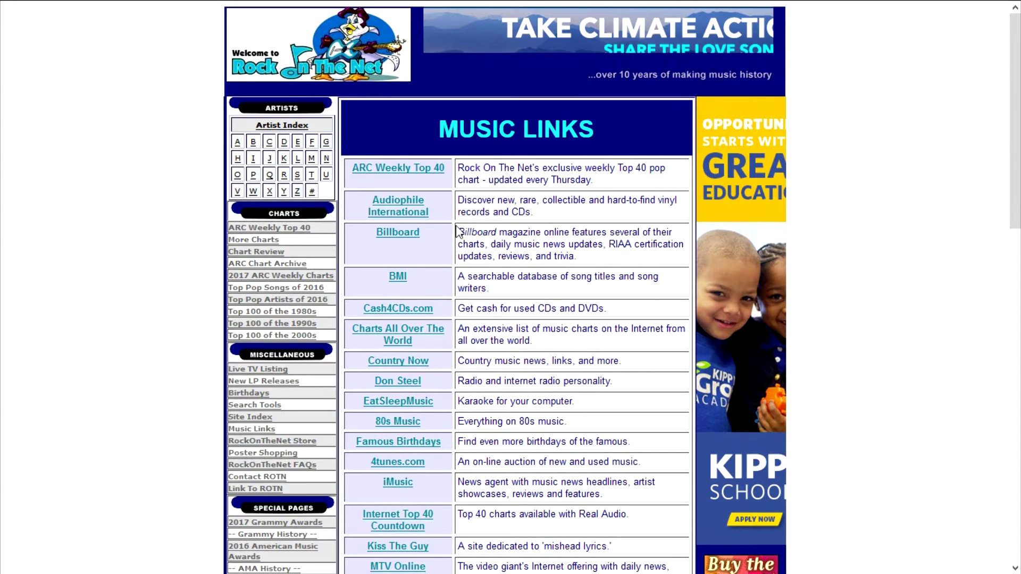
scroll(457, 229, down, 3)
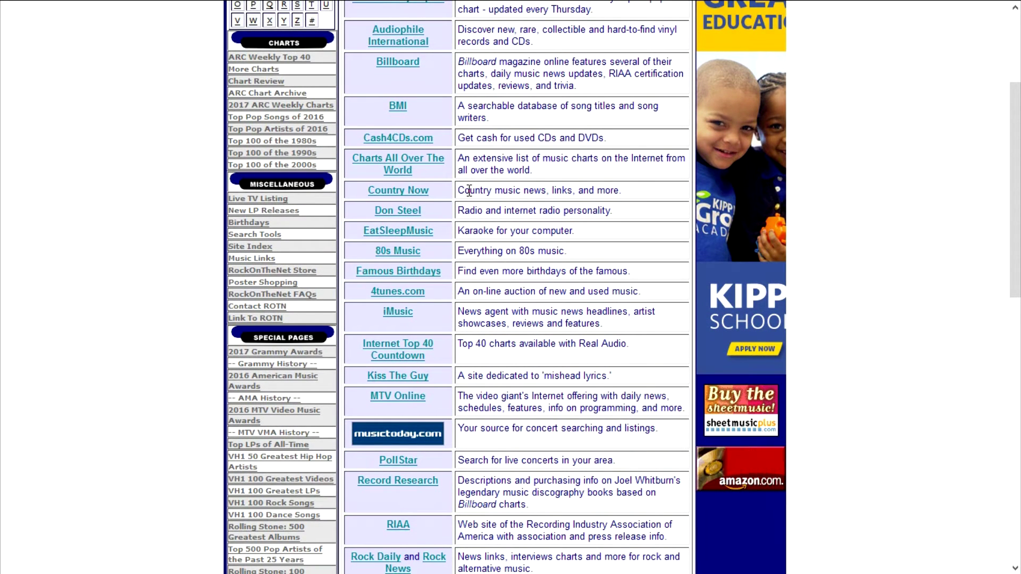
scroll(470, 191, up, 3)
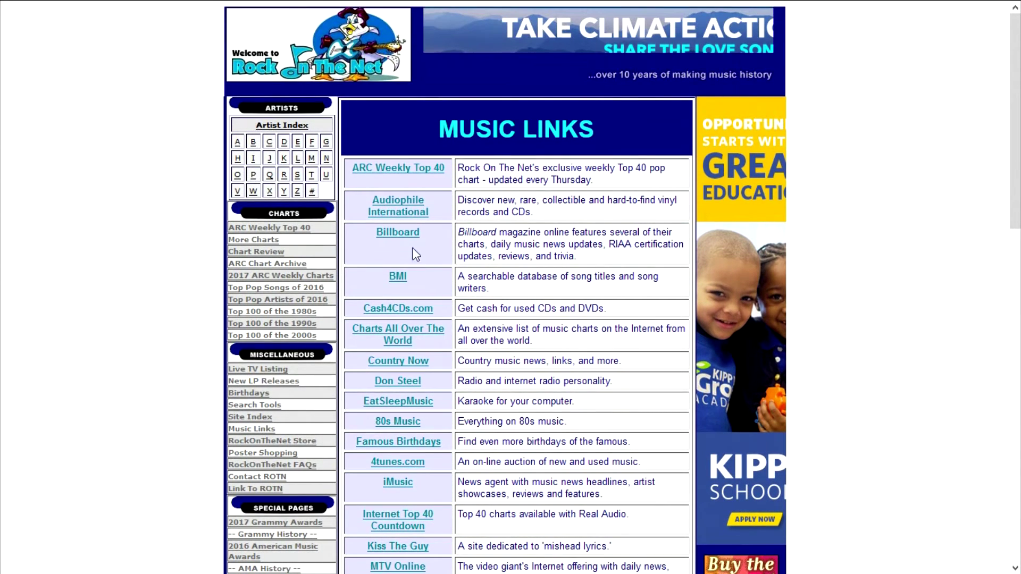
scroll(430, 234, down, 5)
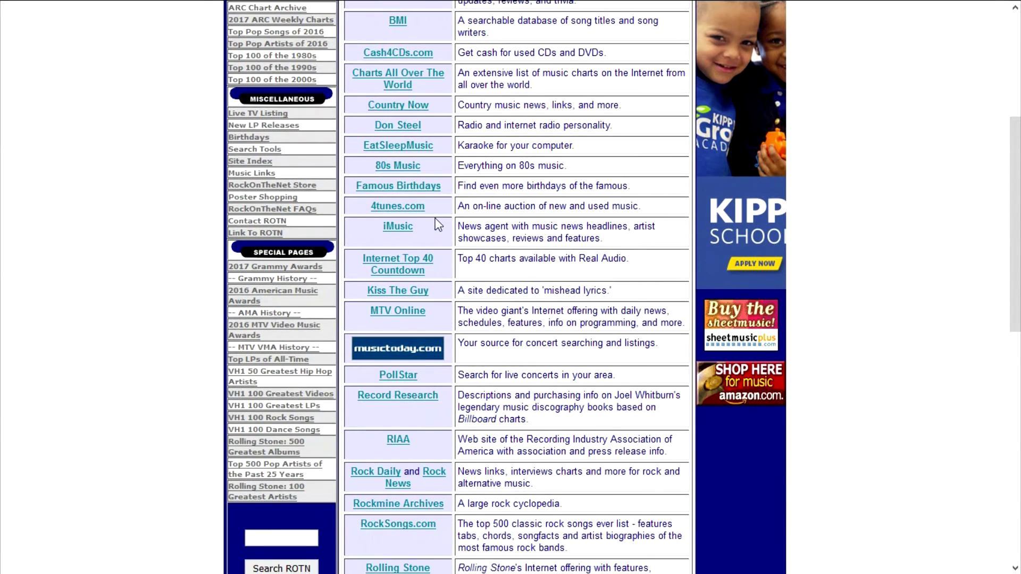
scroll(431, 223, down, 3)
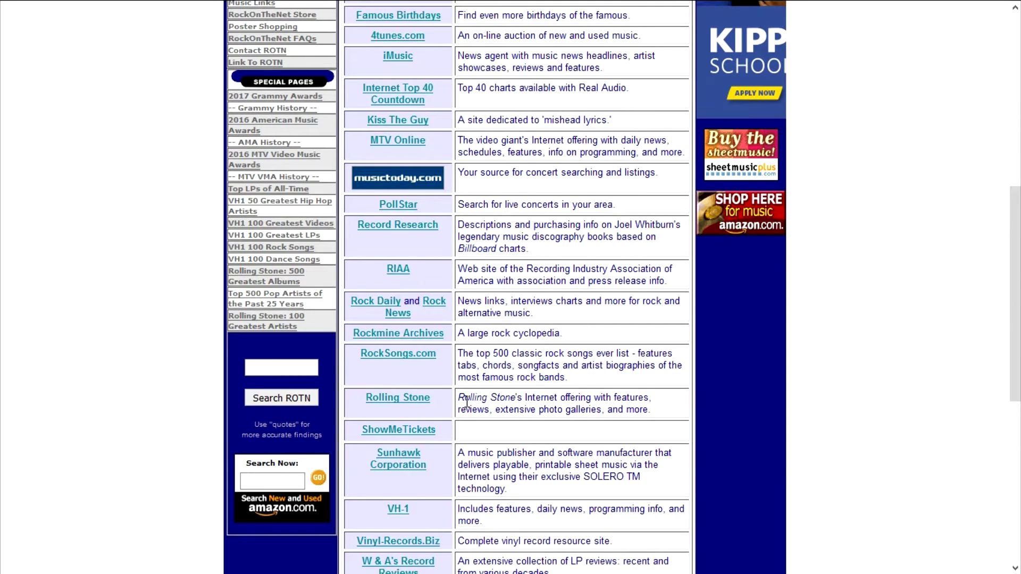
scroll(473, 392, up, 8)
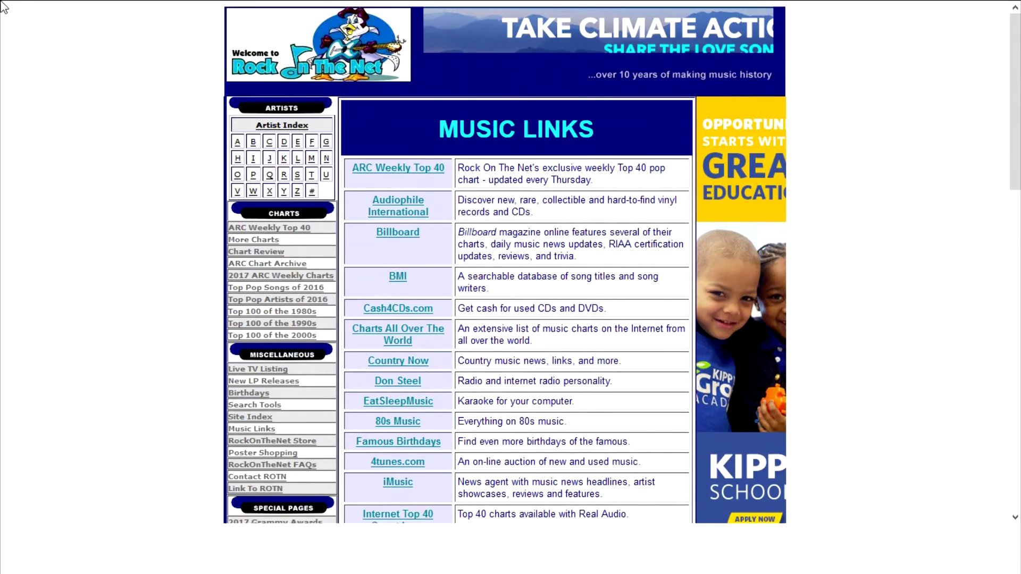
mouse_move(1, 2)
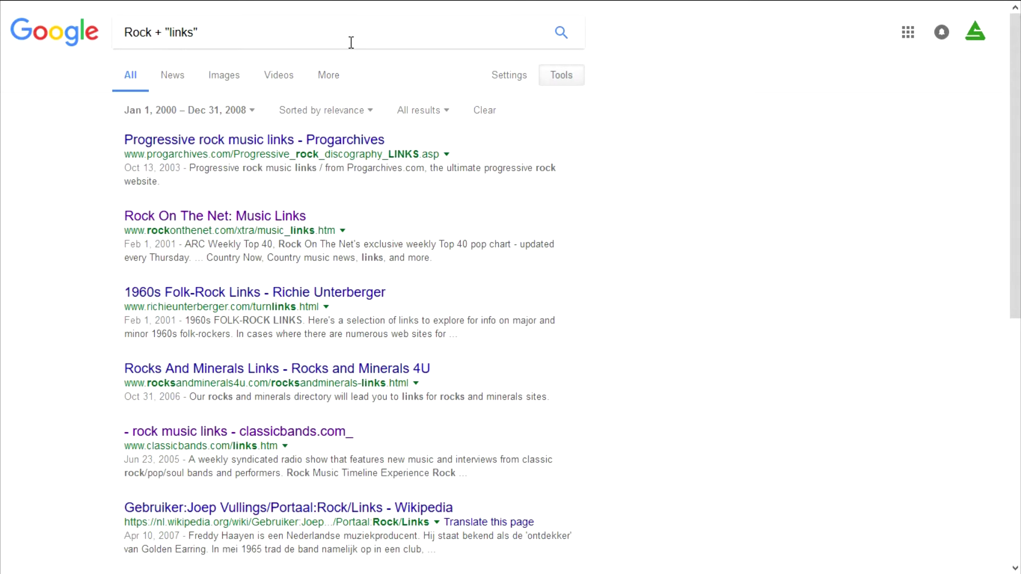
Step: Replace the query with rock bands + "links" and go to the second results page
drag(358, 33, 33, 50)
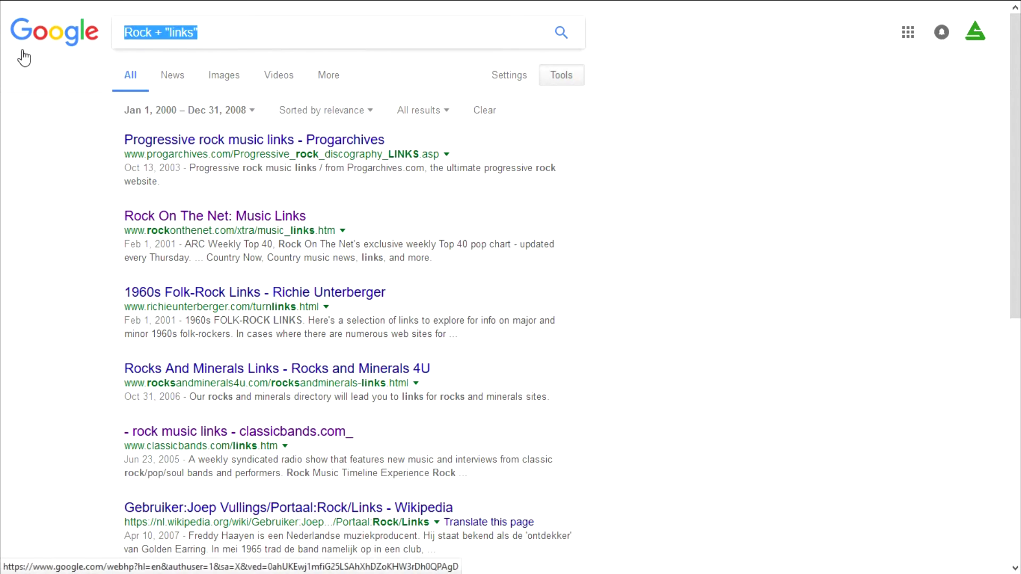
text(rock bands + "links")
key(Return)
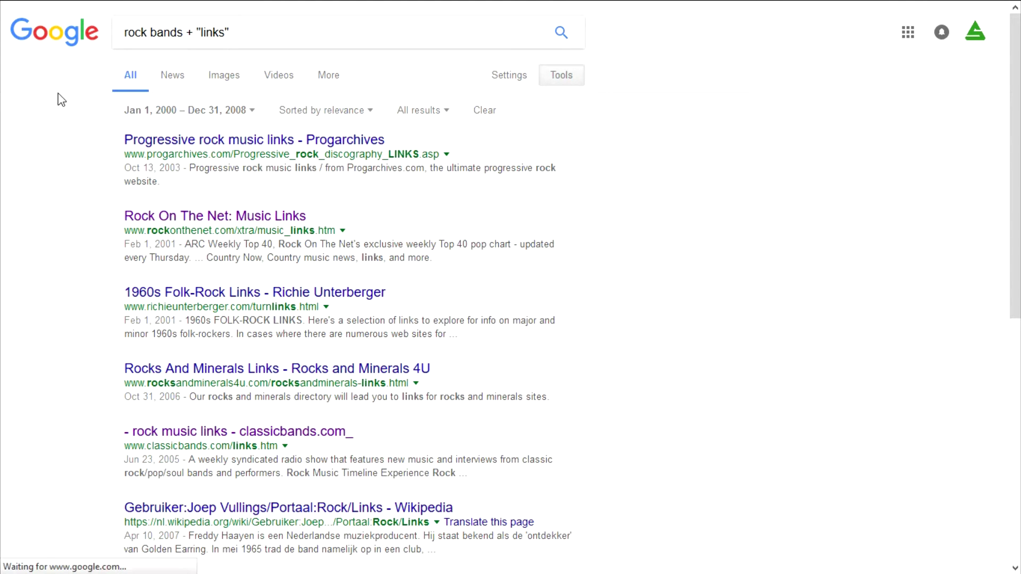
scroll(160, 33, down, 9)
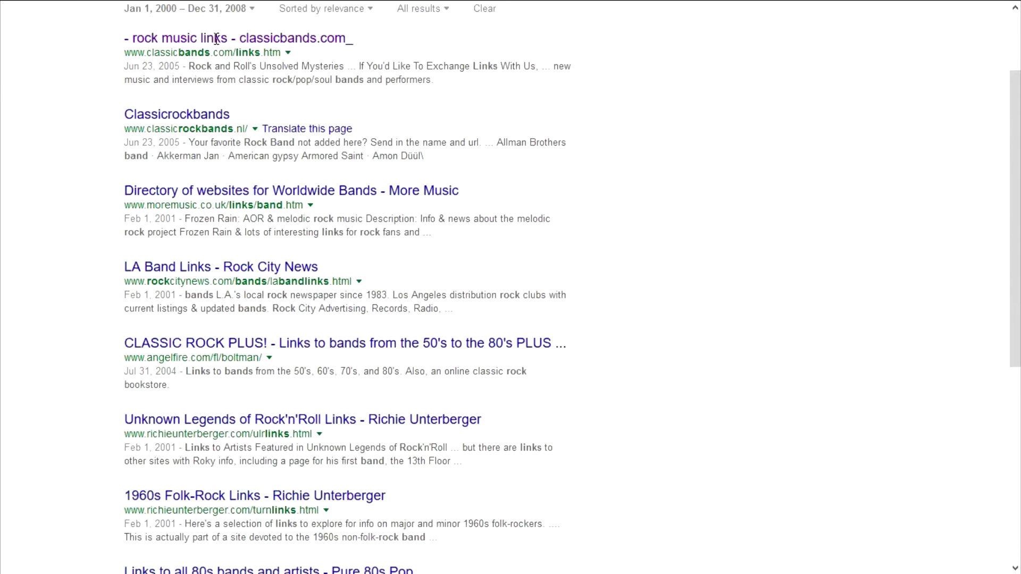
click(278, 482)
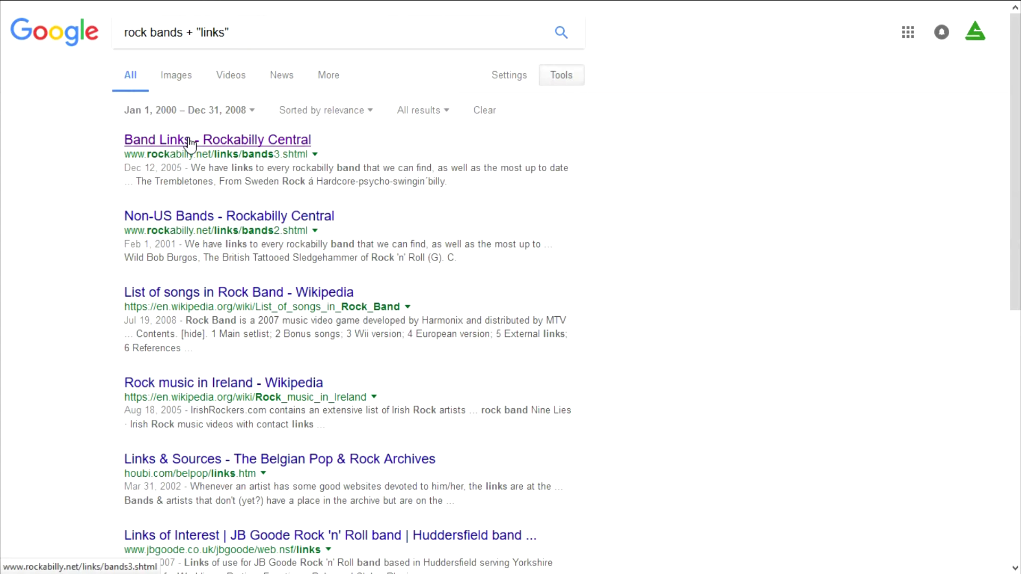
Step: Open the 'Band Links - Rockabilly Central' result and scroll through its band links table
click(152, 152)
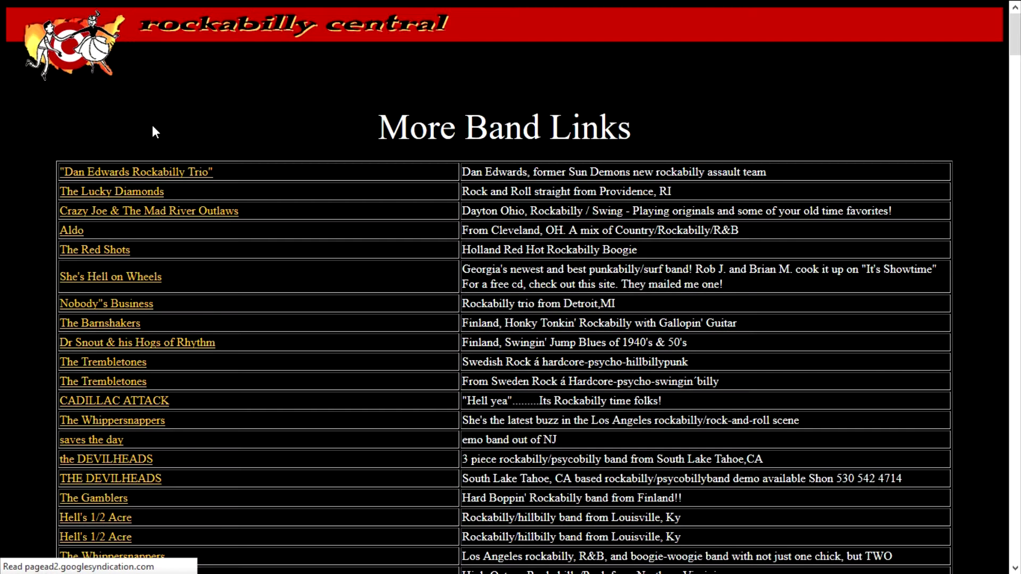
scroll(261, 381, down, 1)
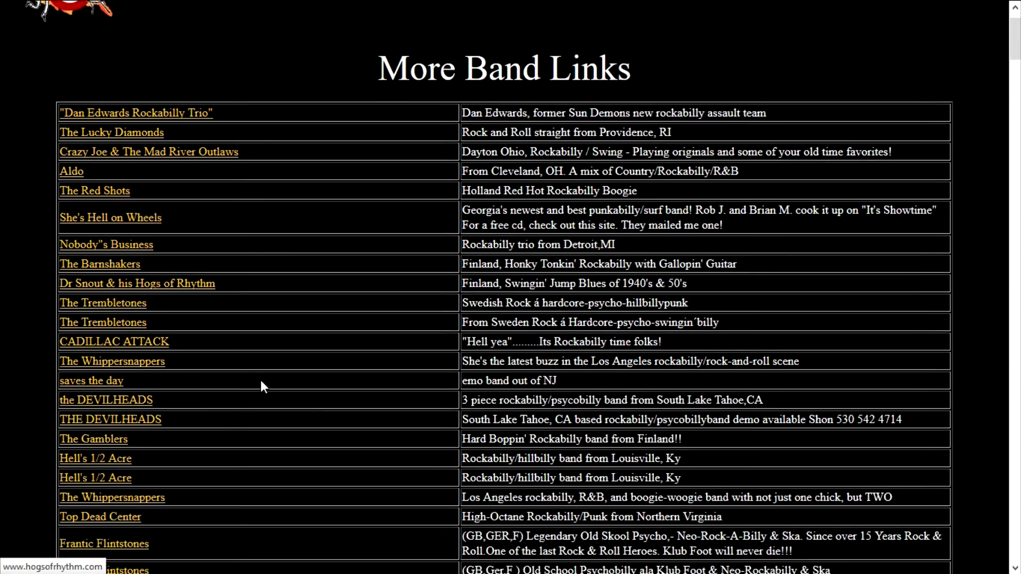
scroll(426, 240, up, 2)
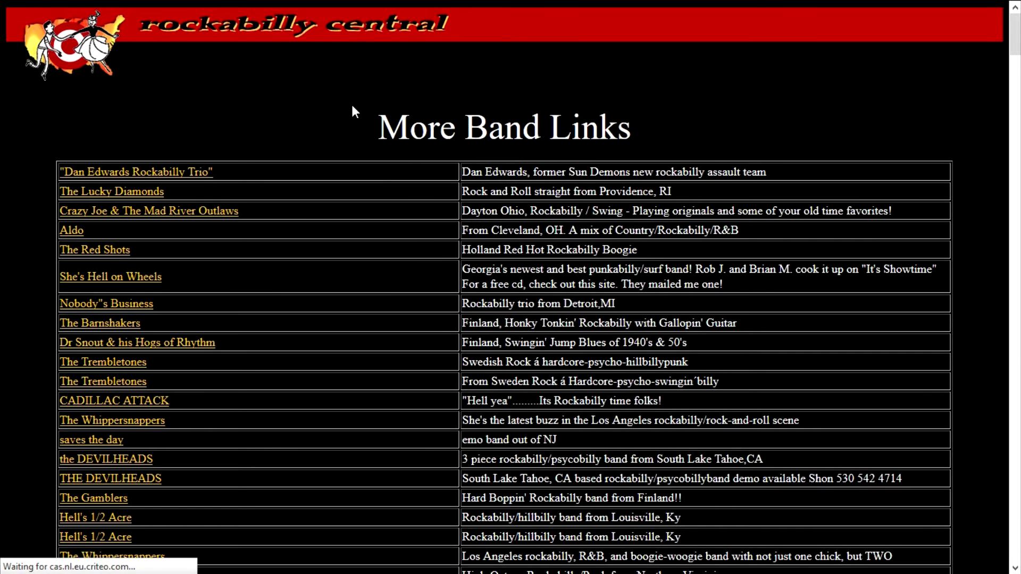
scroll(353, 107, down, 2)
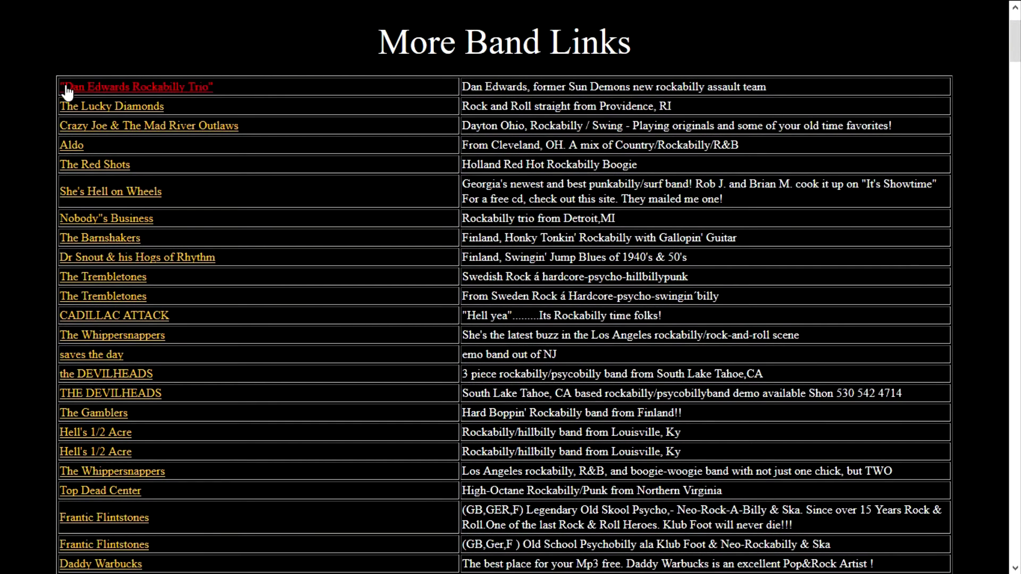
scroll(117, 87, down, 15)
scroll(119, 85, down, 20)
scroll(119, 90, down, 8)
scroll(247, 207, up, 20)
scroll(347, 224, up, 20)
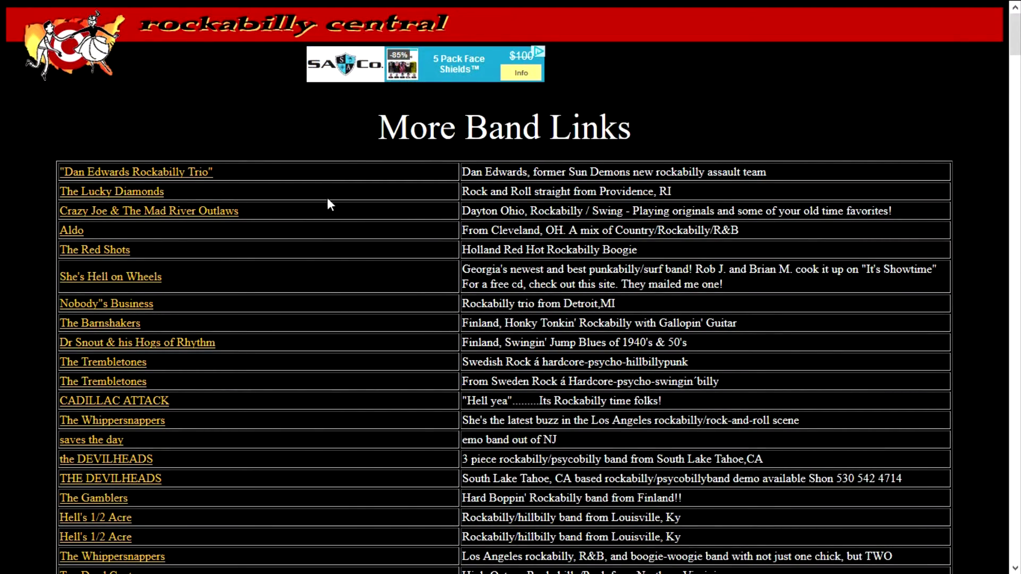
scroll(553, 110, down, 10)
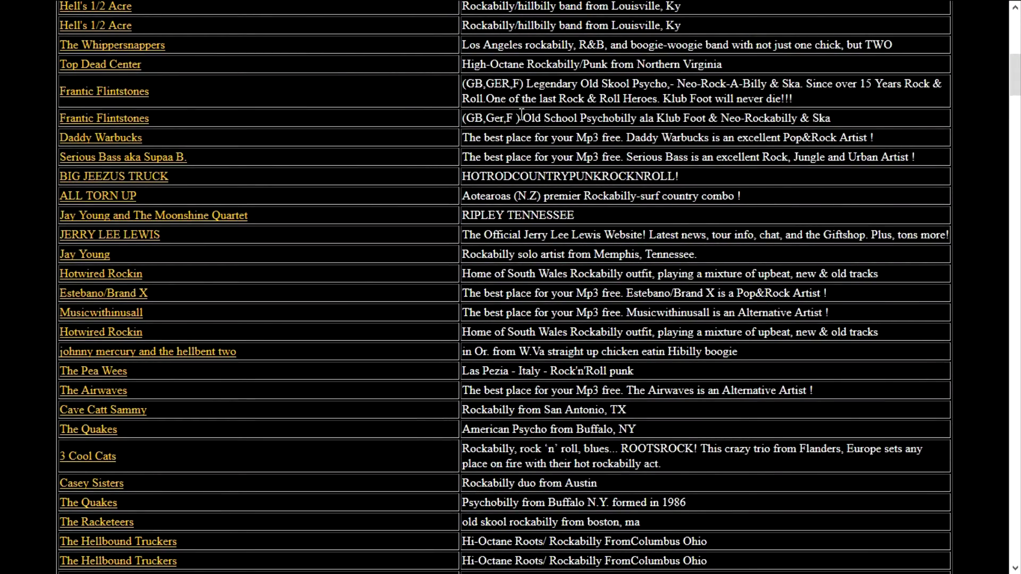
scroll(524, 109, up, 10)
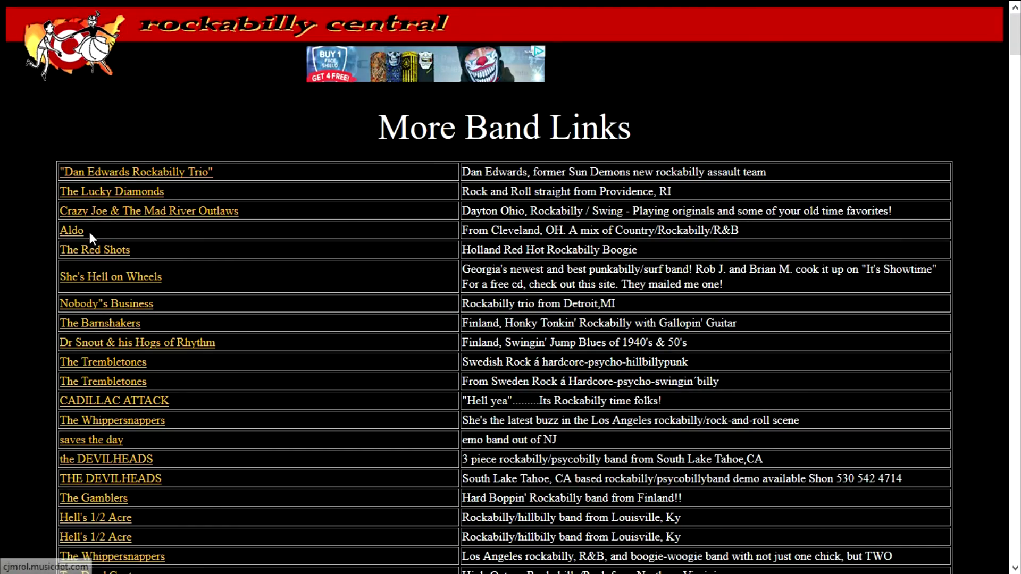
scroll(90, 232, down, 11)
scroll(91, 241, down, 13)
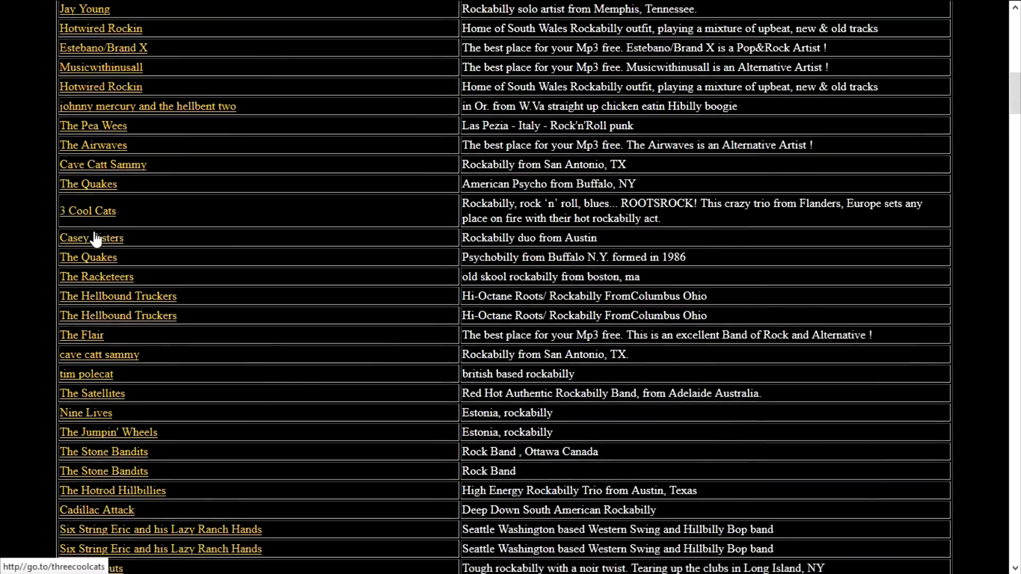
scroll(96, 238, down, 20)
scroll(96, 227, down, 20)
scroll(97, 229, down, 12)
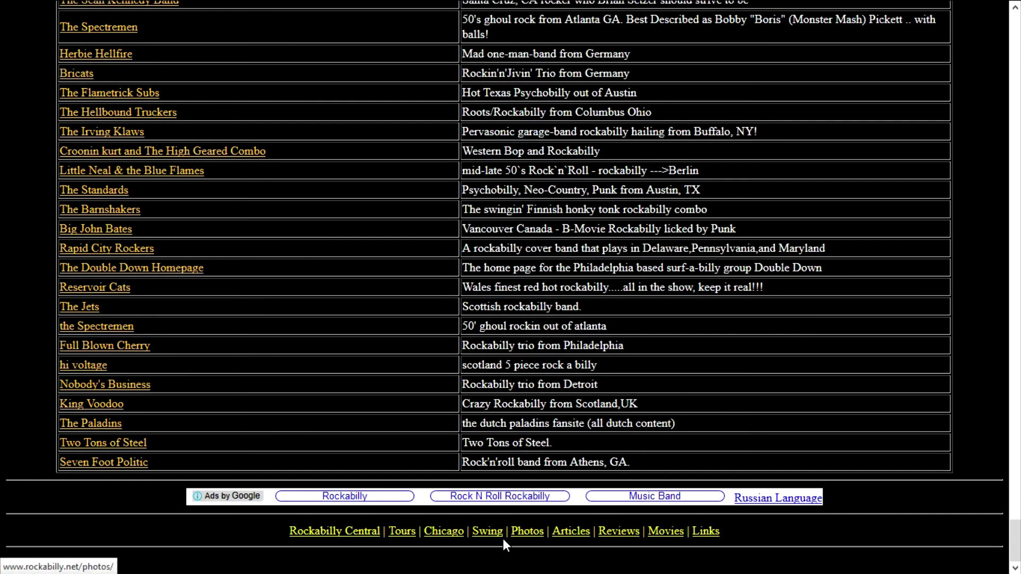
Step: Go to the More Band Links page (bands3.shtml), review it, and select its web address
click(704, 531)
scroll(319, 535, up, 4)
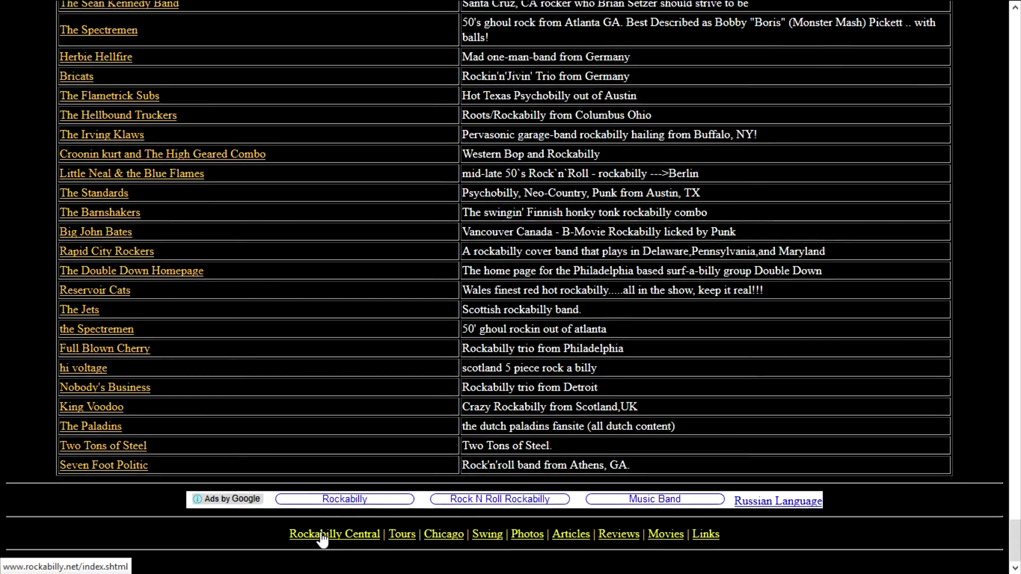
scroll(334, 485, down, 4)
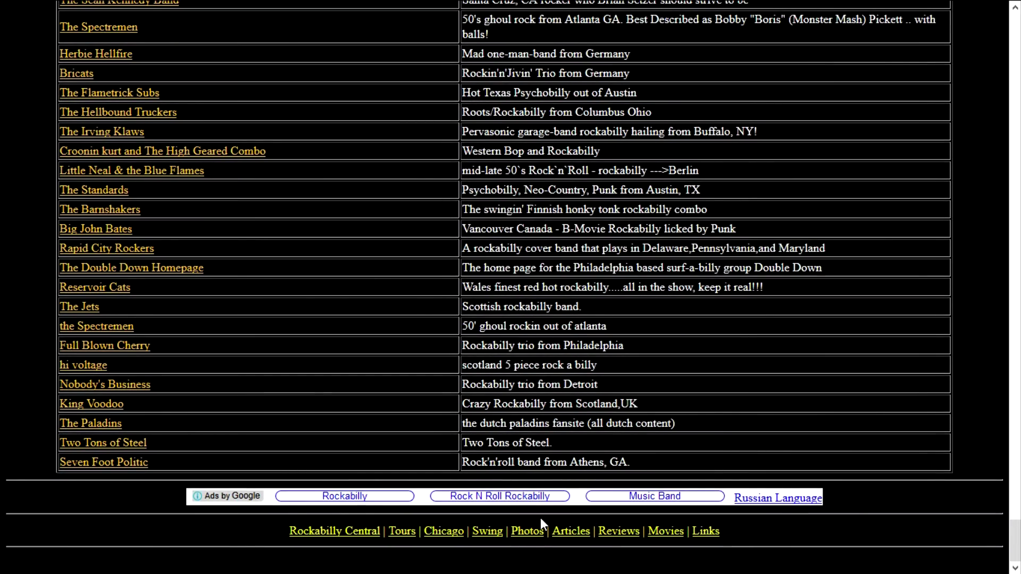
scroll(142, 473, up, 17)
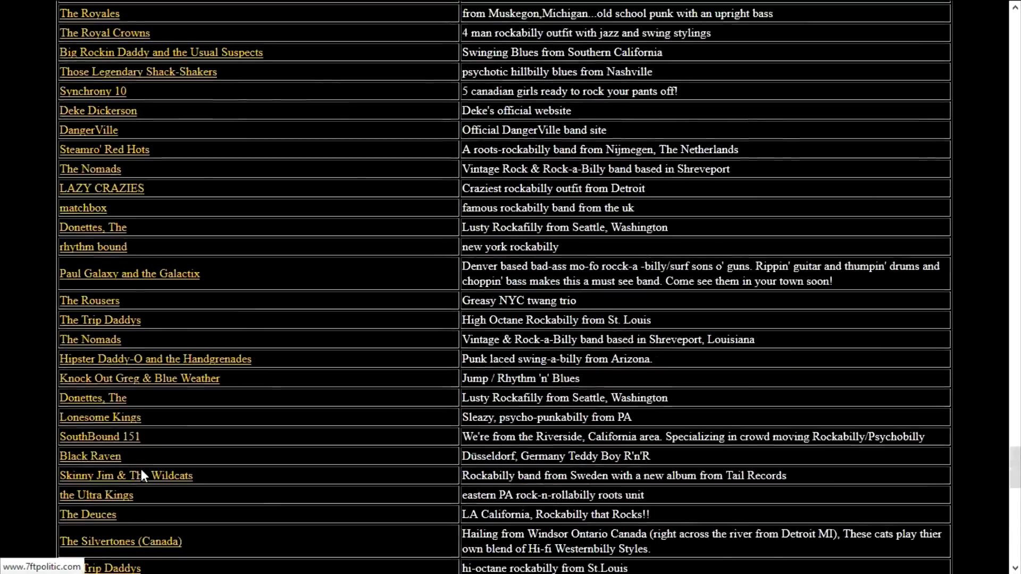
scroll(141, 474, up, 20)
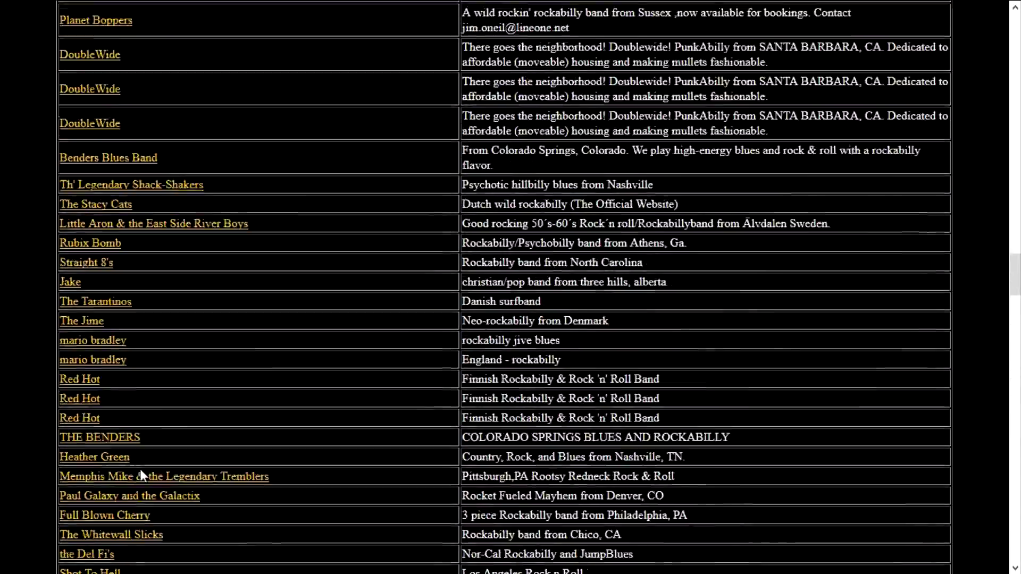
scroll(140, 470, up, 20)
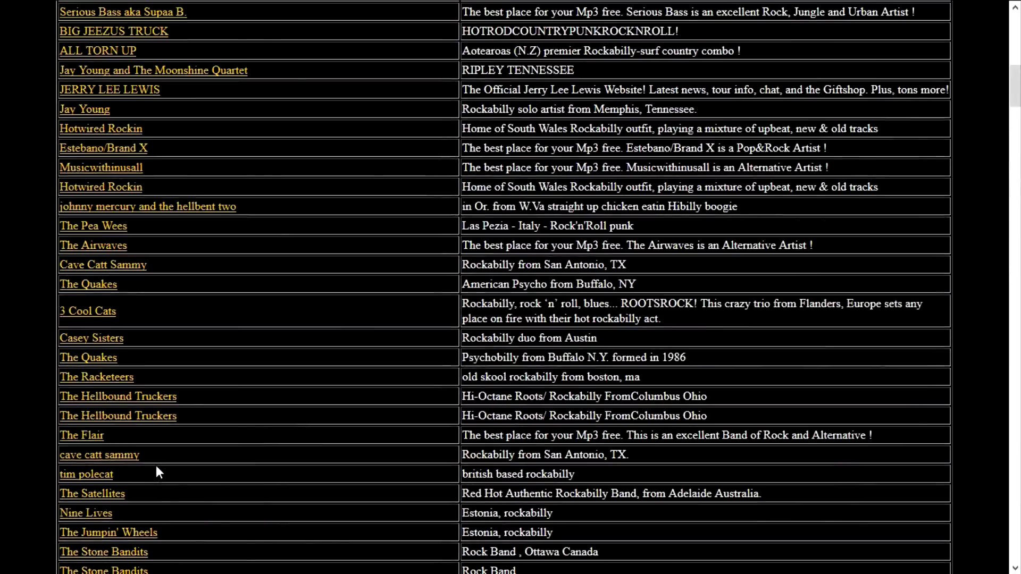
scroll(156, 468, up, 20)
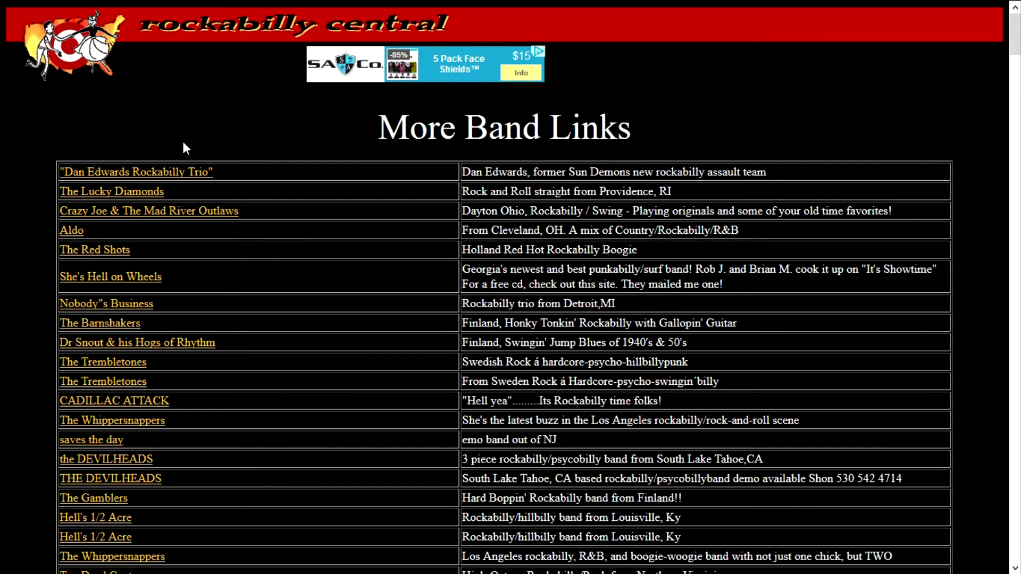
scroll(162, 180, down, 3)
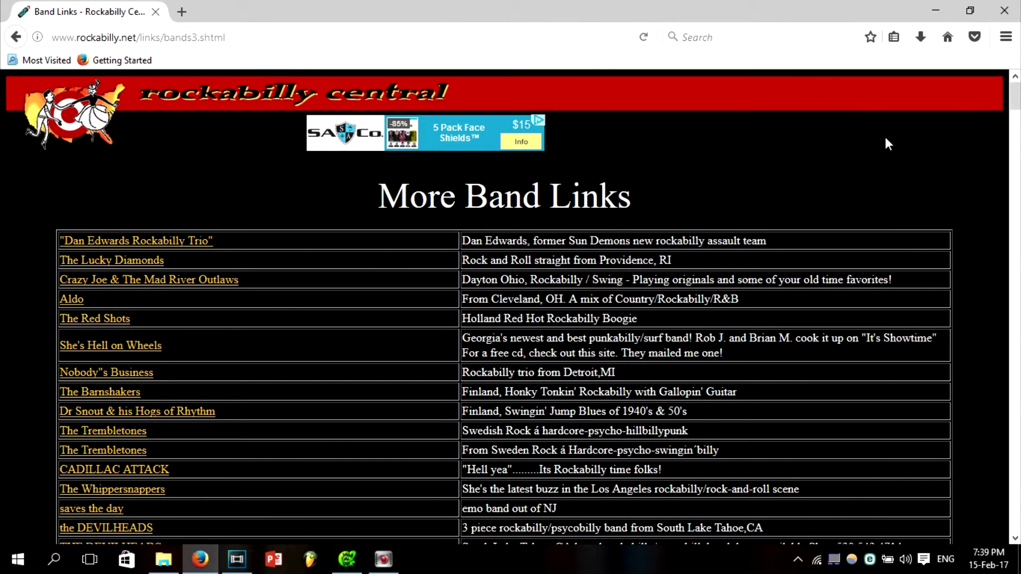
click(516, 37)
key(ctrl+c)
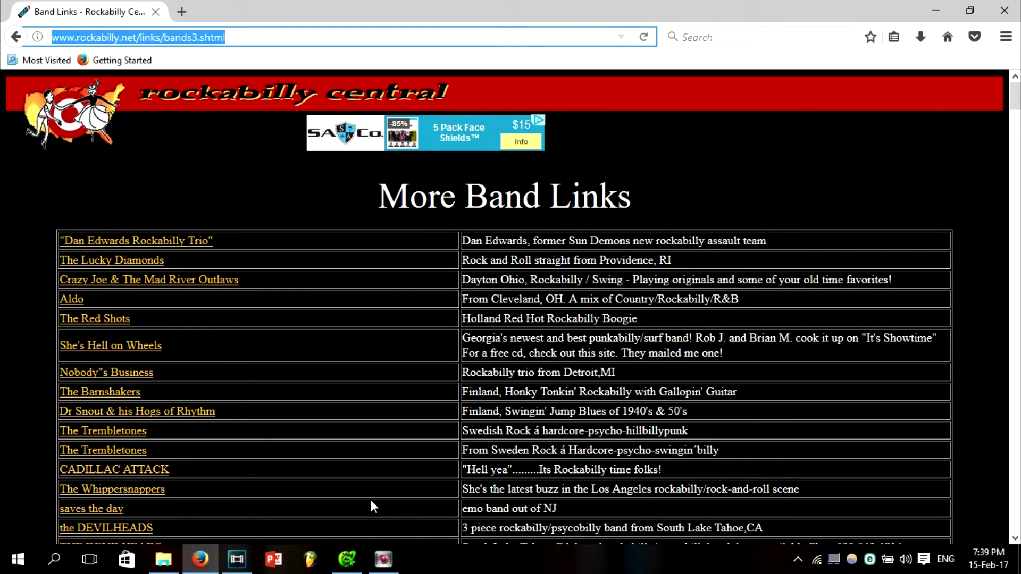
Step: Bring Xenu's Link Sleuth forward and review its Options > Preferences settings
click(346, 559)
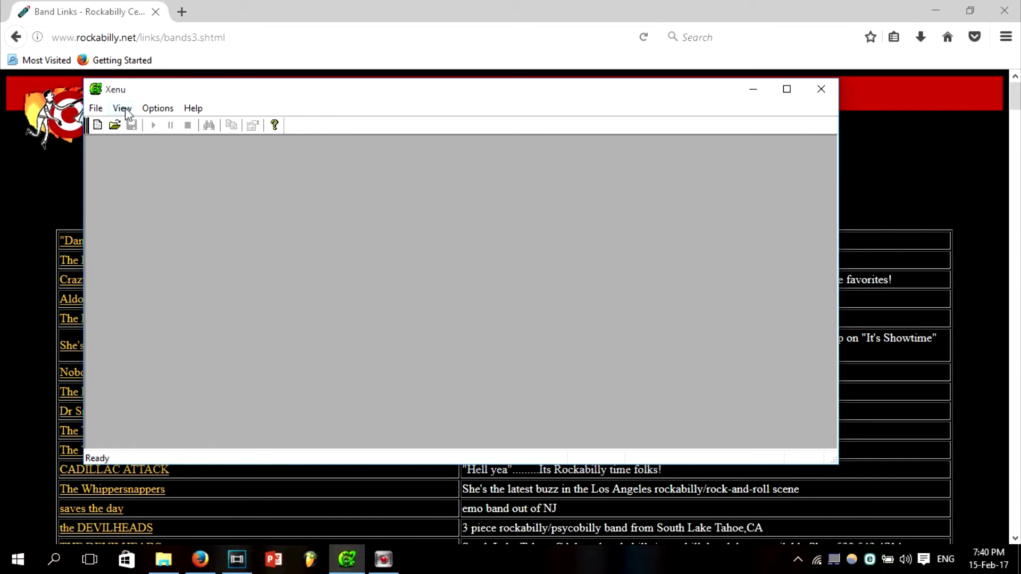
click(155, 108)
click(173, 127)
click(98, 109)
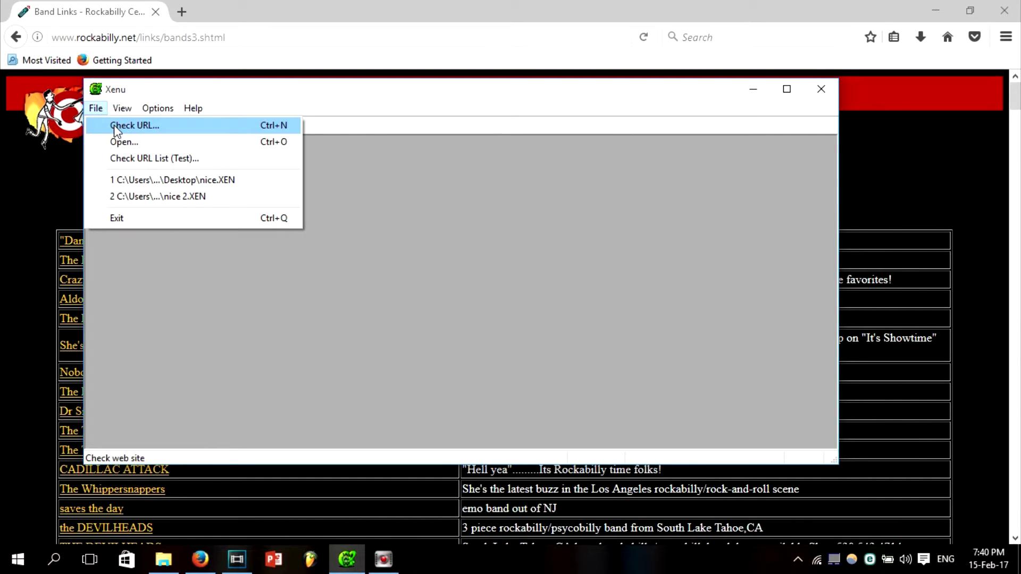
click(112, 126)
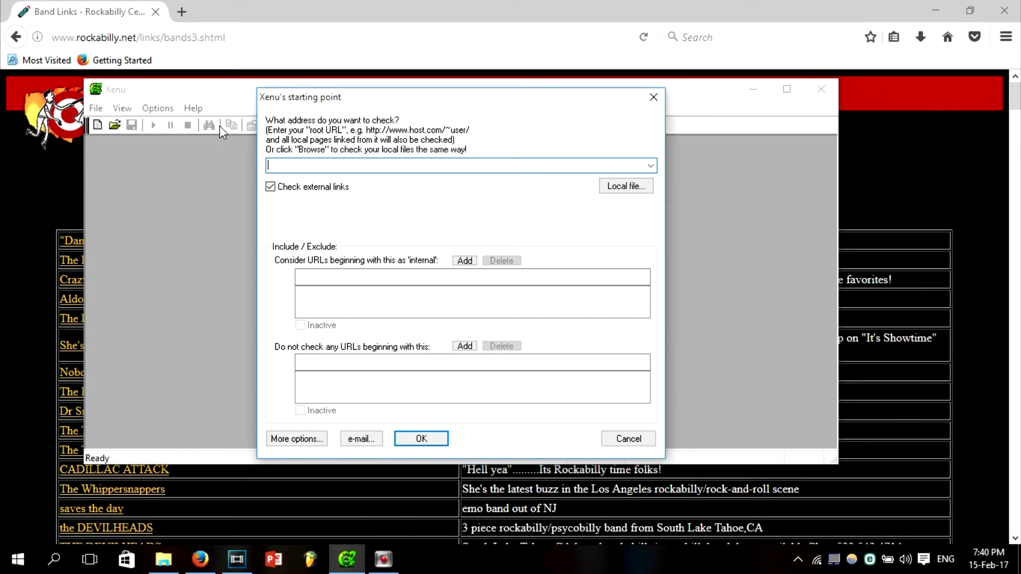
key(ctrl+v)
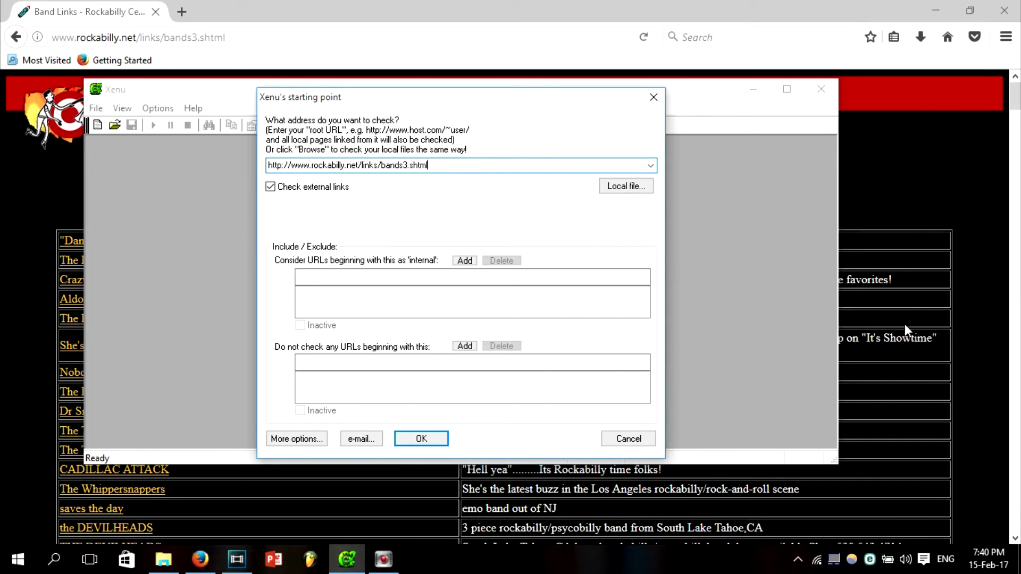
Step: Launch the crawl of the band links page, leaving the display options unchanged
click(415, 439)
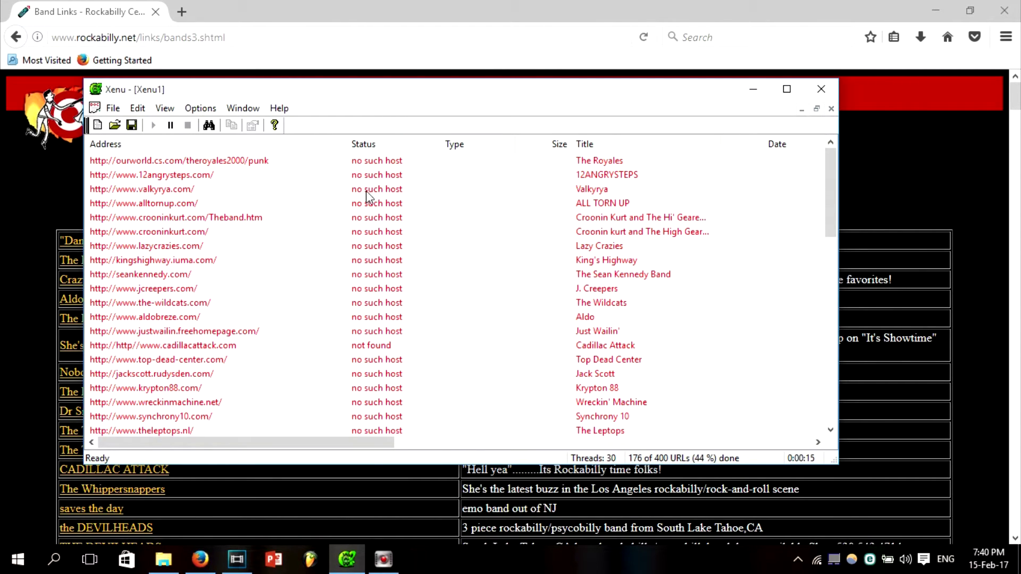
click(165, 109)
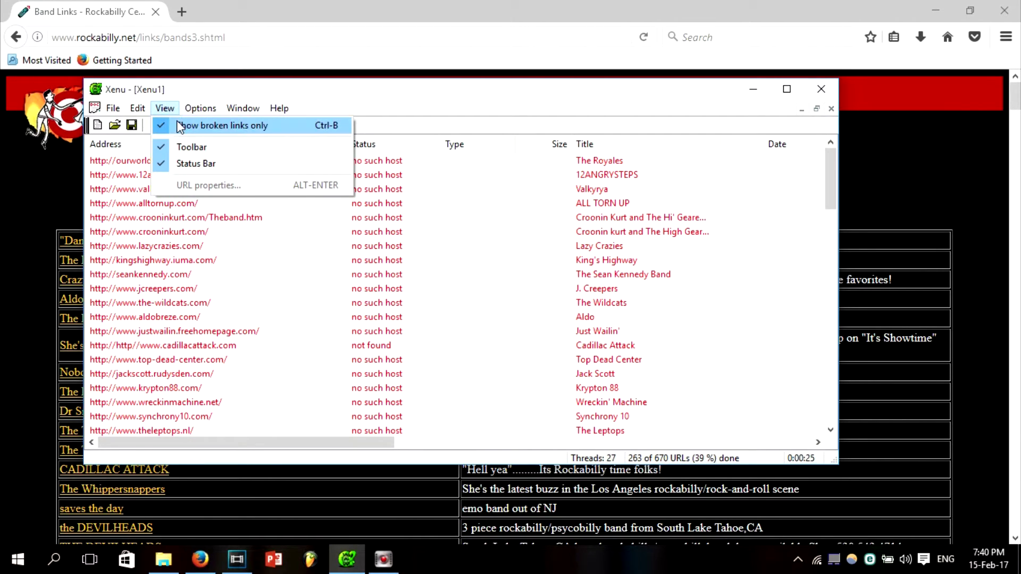
click(352, 215)
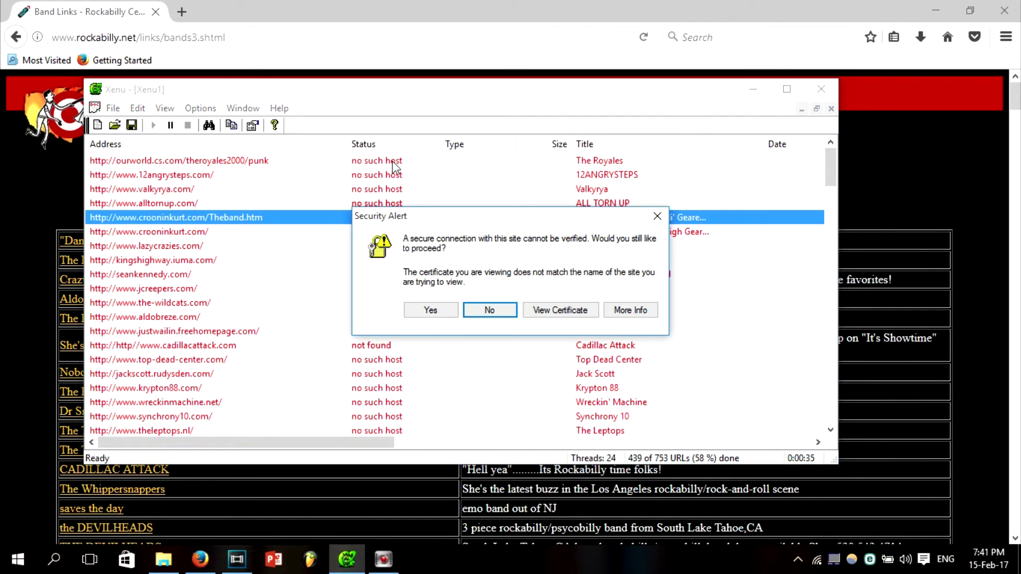
Step: Decline each certificate Security Alert until all 969 URLs are checked, then refuse the report
click(488, 311)
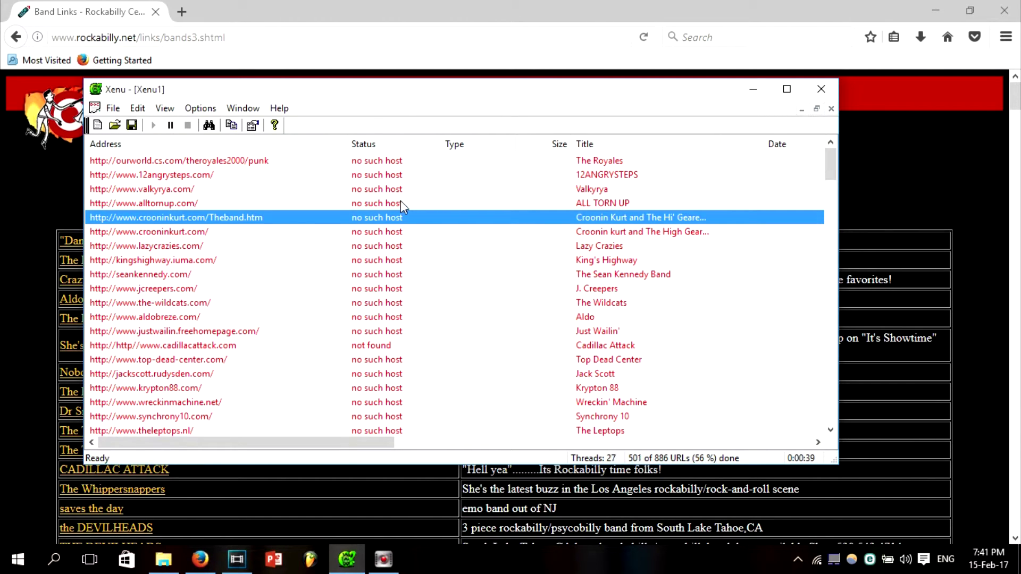
scroll(367, 330, down, 7)
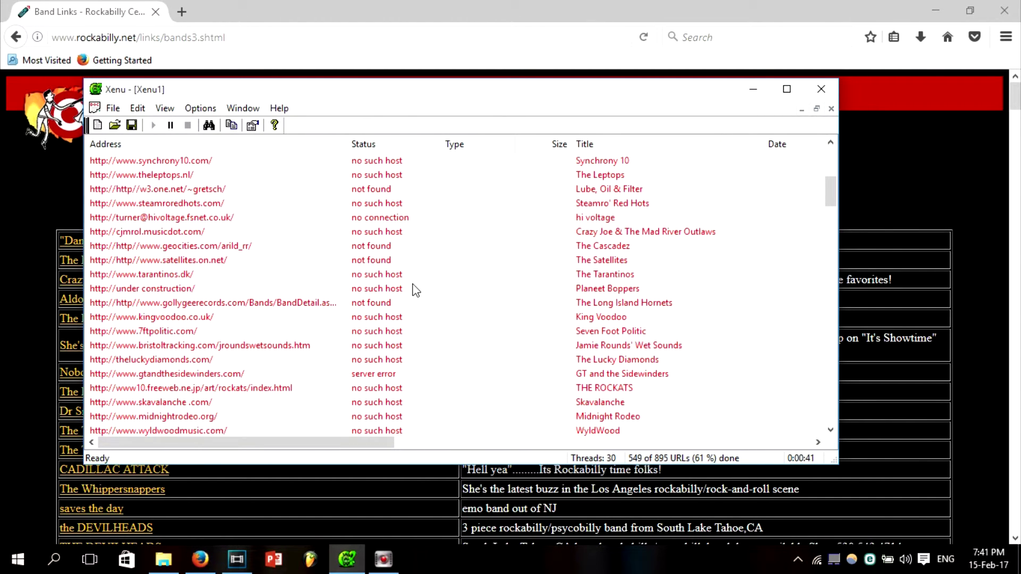
scroll(381, 251, down, 10)
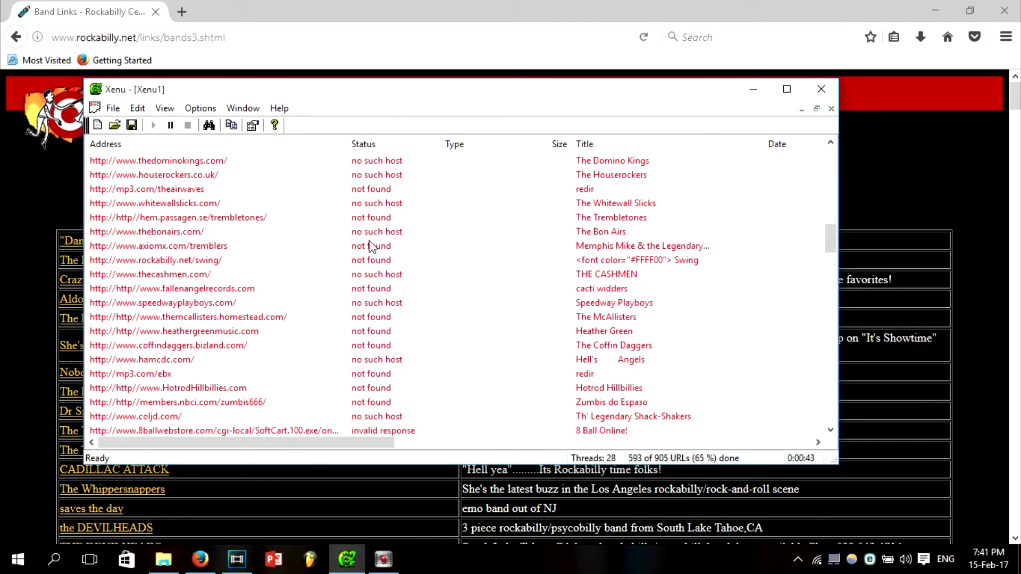
scroll(370, 248, up, 6)
scroll(371, 247, up, 10)
click(370, 218)
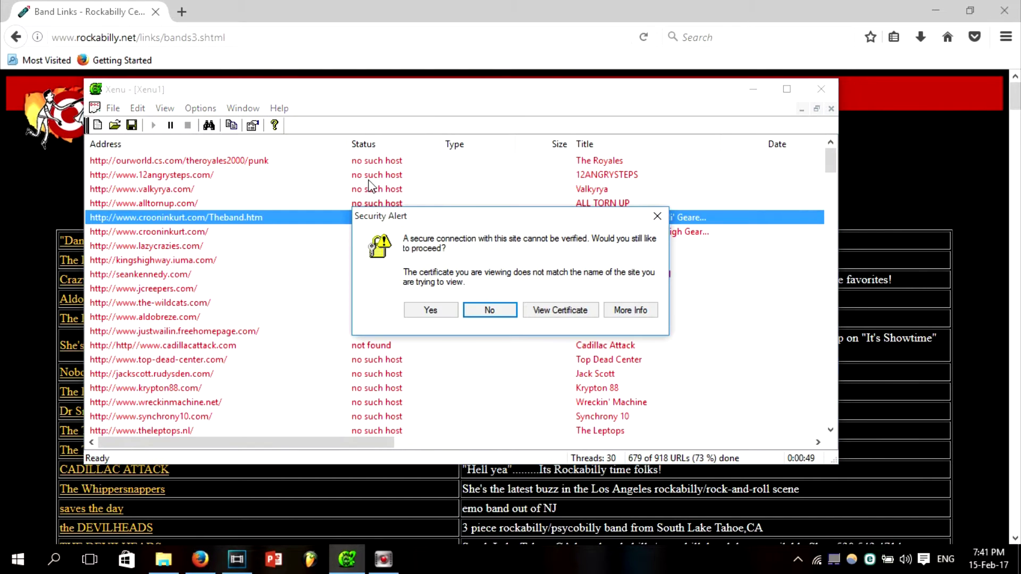
click(489, 310)
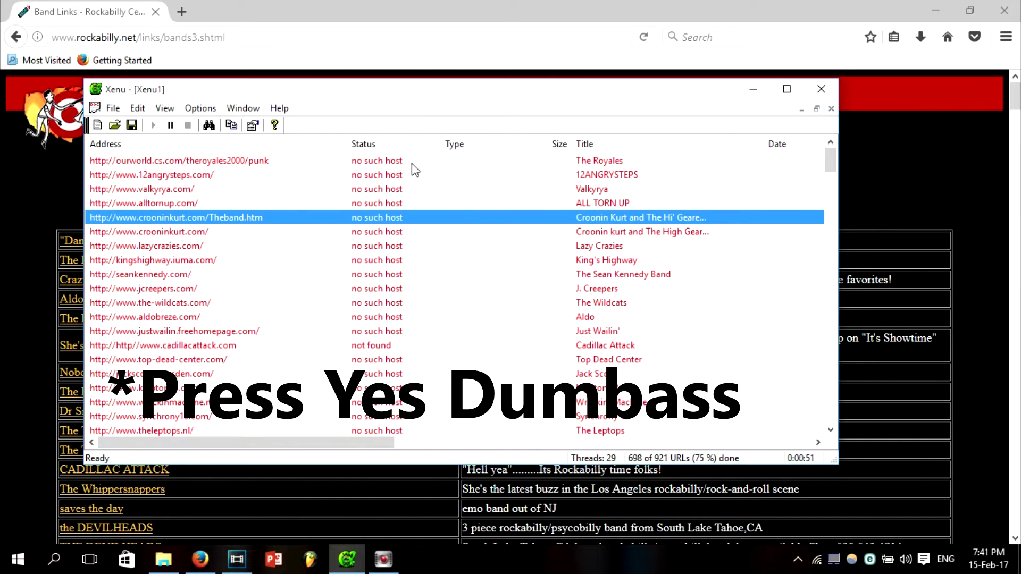
scroll(372, 170, down, 4)
scroll(372, 169, down, 5)
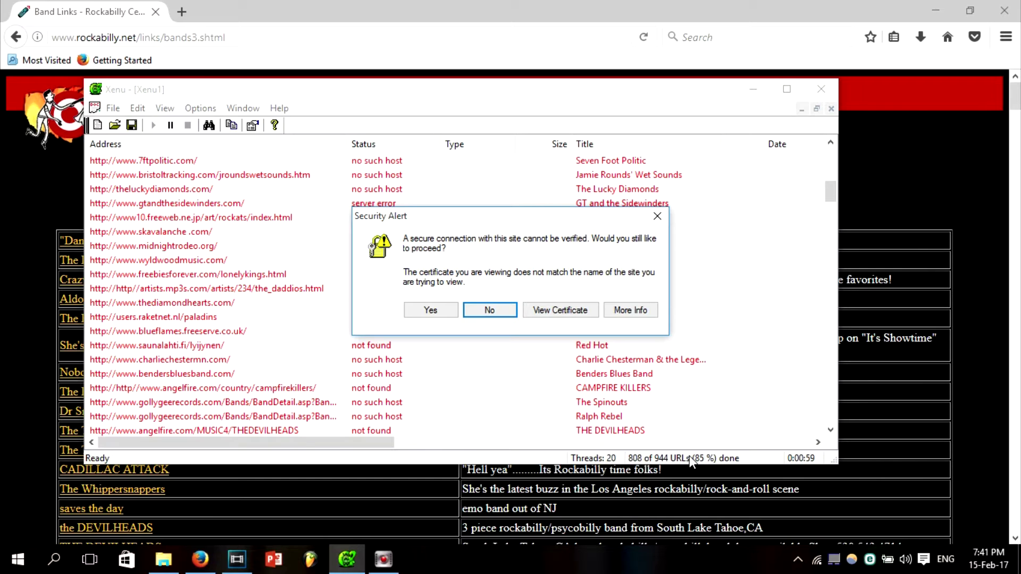
click(502, 310)
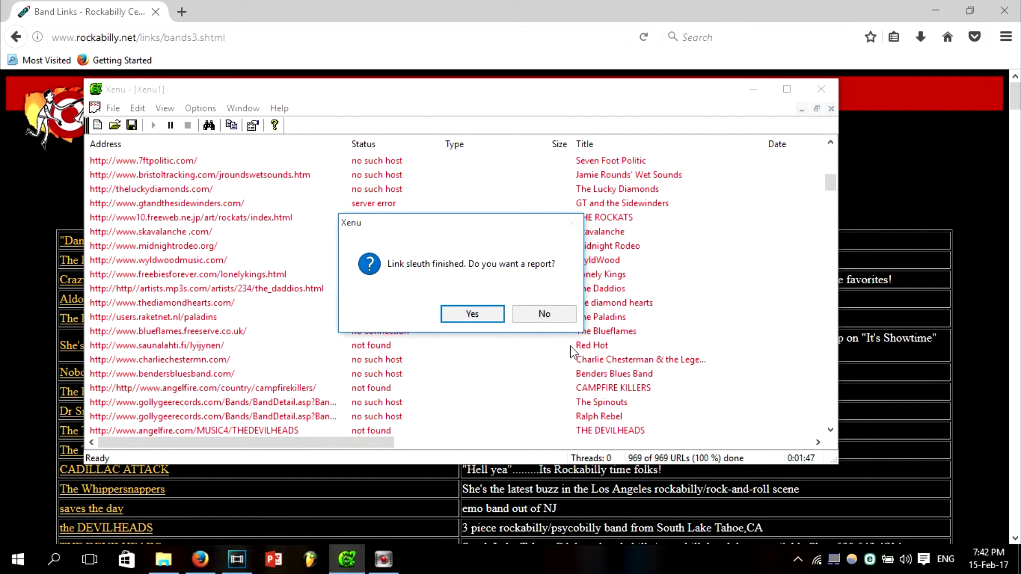
click(541, 316)
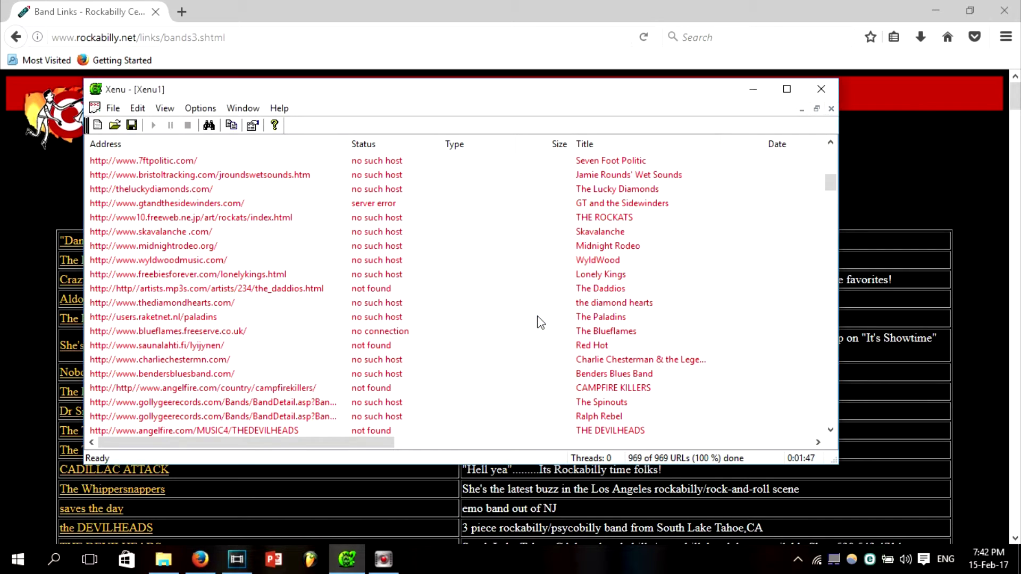
Step: Export the crawl results as a tab-separated file named Test and select all its text in Notepad
click(118, 110)
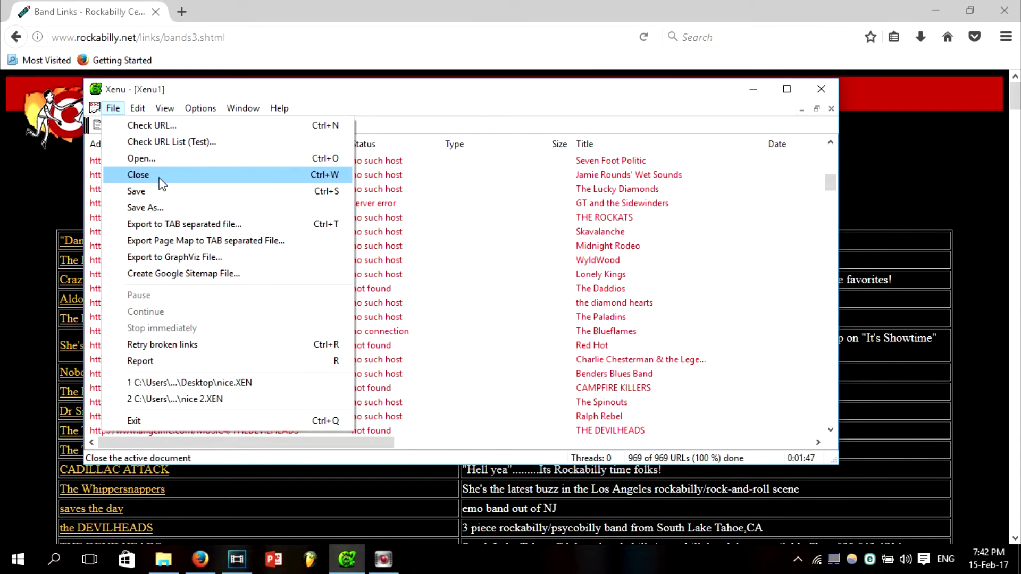
click(202, 228)
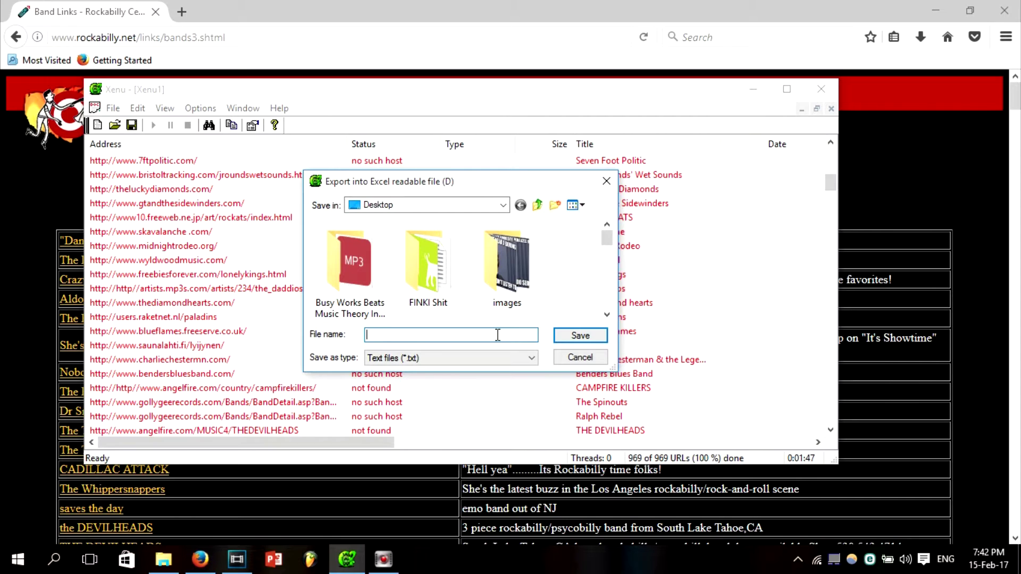
text(Test)
key(Return)
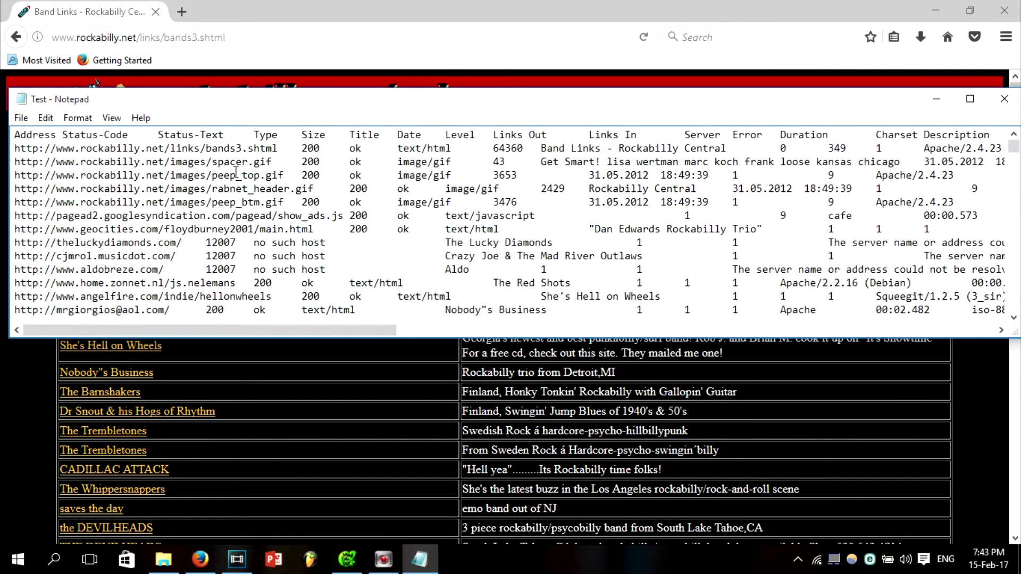
key(ctrl+a)
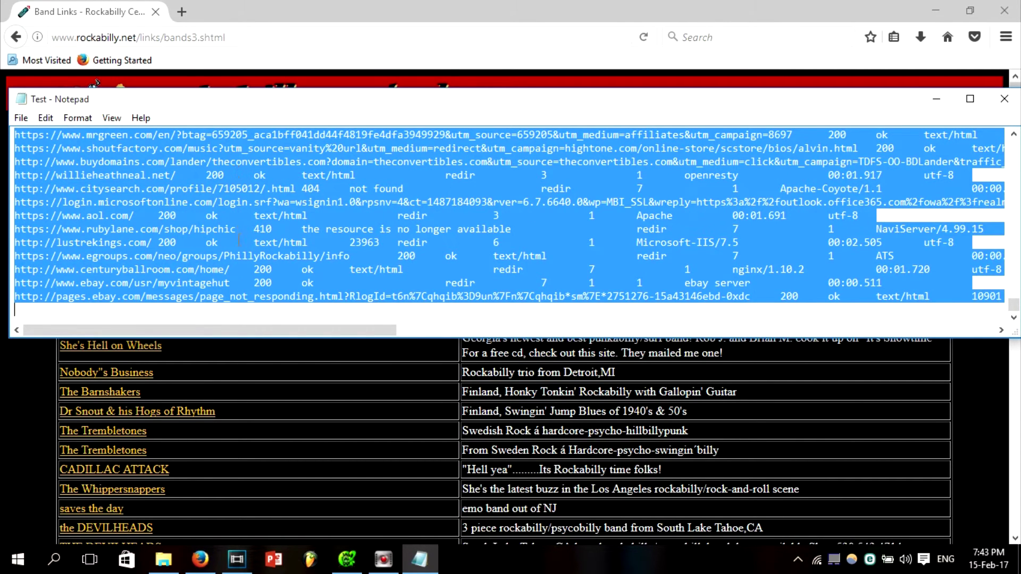
Step: Paste the crawl table into a blank Excel workbook and copy the URLs in A2:A970
click(35, 516)
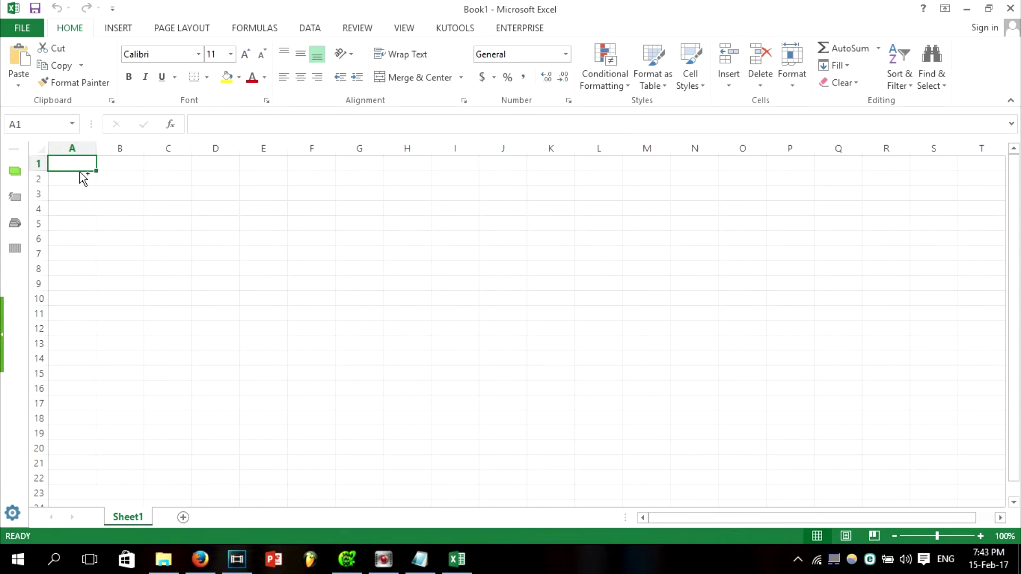
key(ctrl+v)
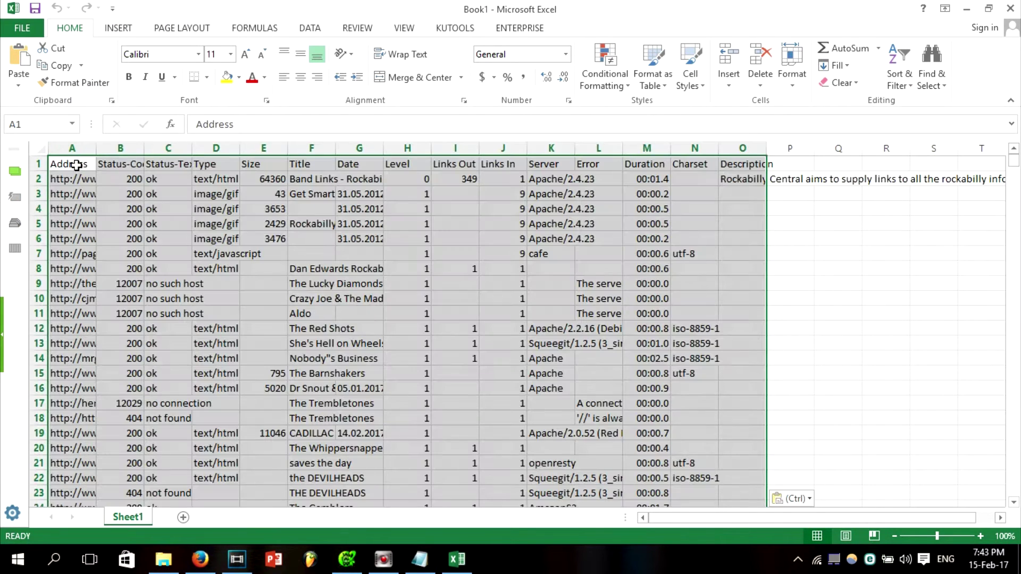
click(76, 180)
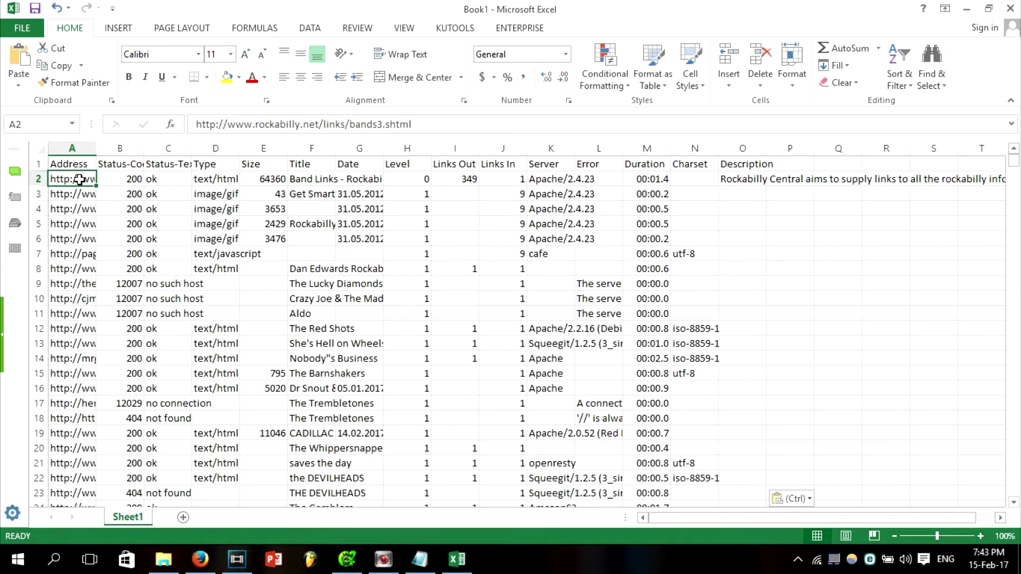
drag(78, 179, 70, 477)
key(ctrl+c)
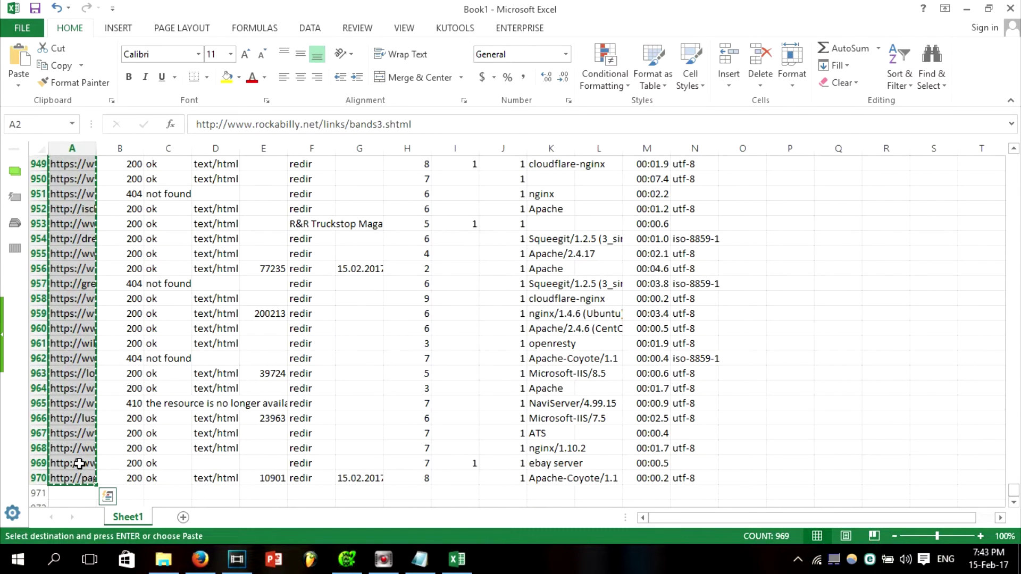
Step: Return to the Dynadot bulk domain search page in Firefox
scroll(79, 463, up, 20)
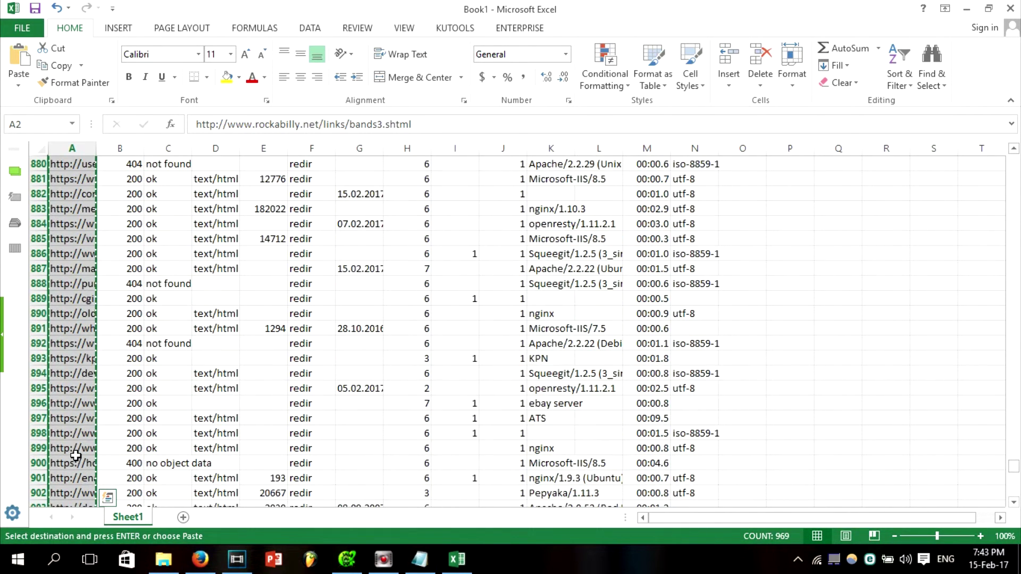
scroll(76, 456, up, 20)
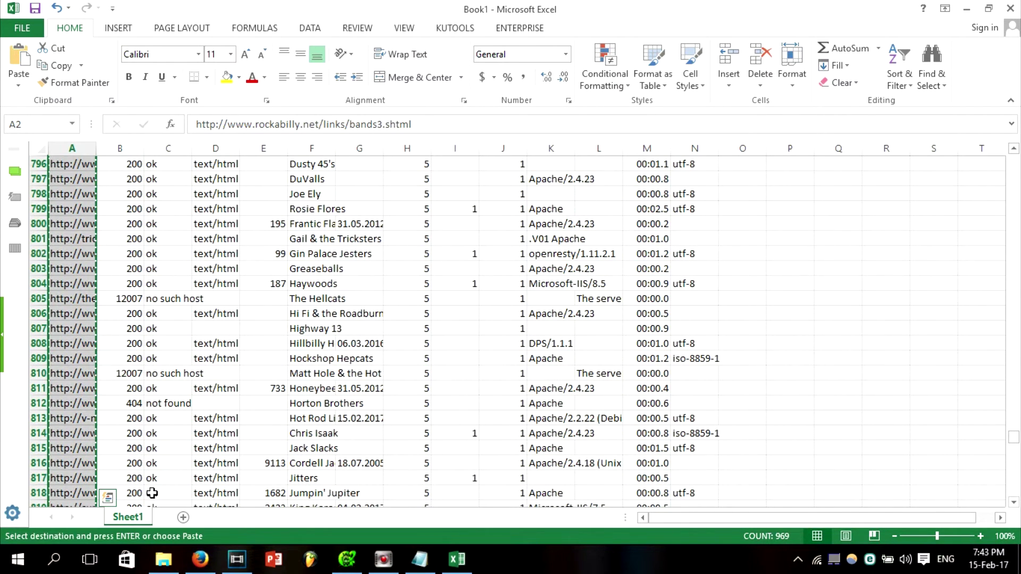
click(200, 559)
scroll(166, 280, down, 3)
Step: Bulk-search the pasted URLs on Dynadot as complete domain names with TLDs and review the results
click(212, 204)
key(ctrl+v)
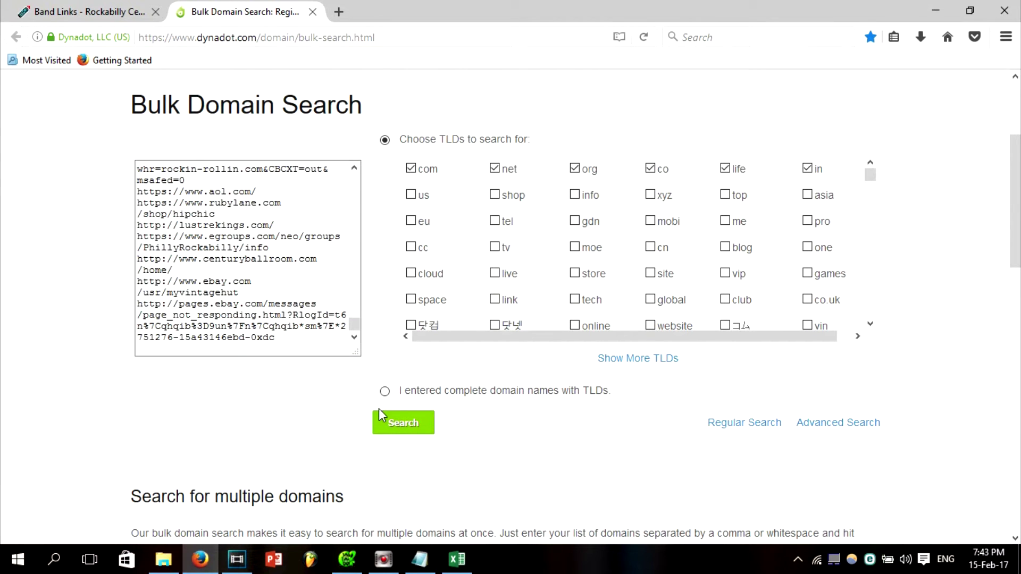
click(384, 392)
scroll(385, 396, down, 2)
click(397, 334)
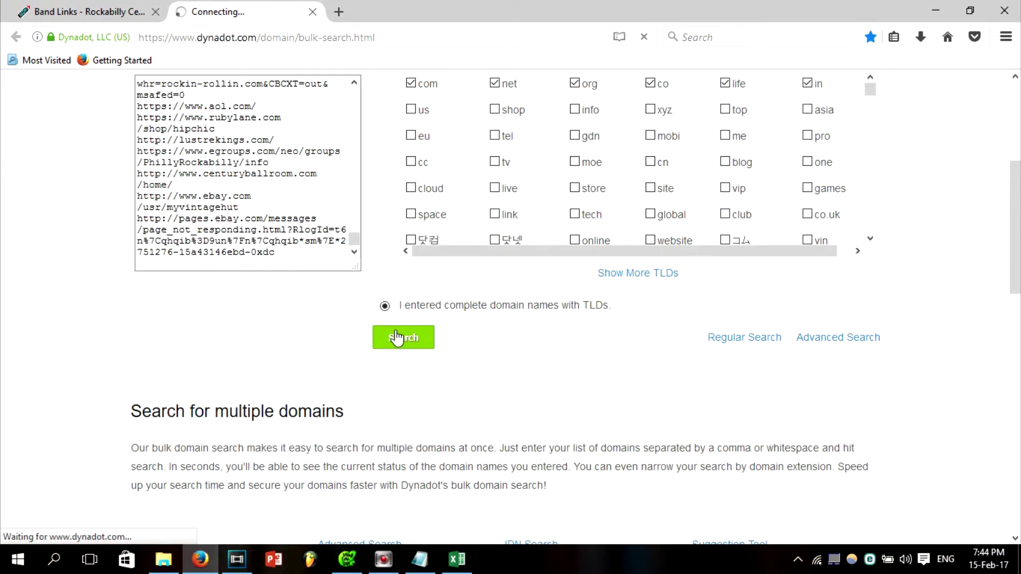
scroll(532, 319, up, 6)
scroll(437, 276, down, 2)
scroll(436, 277, down, 5)
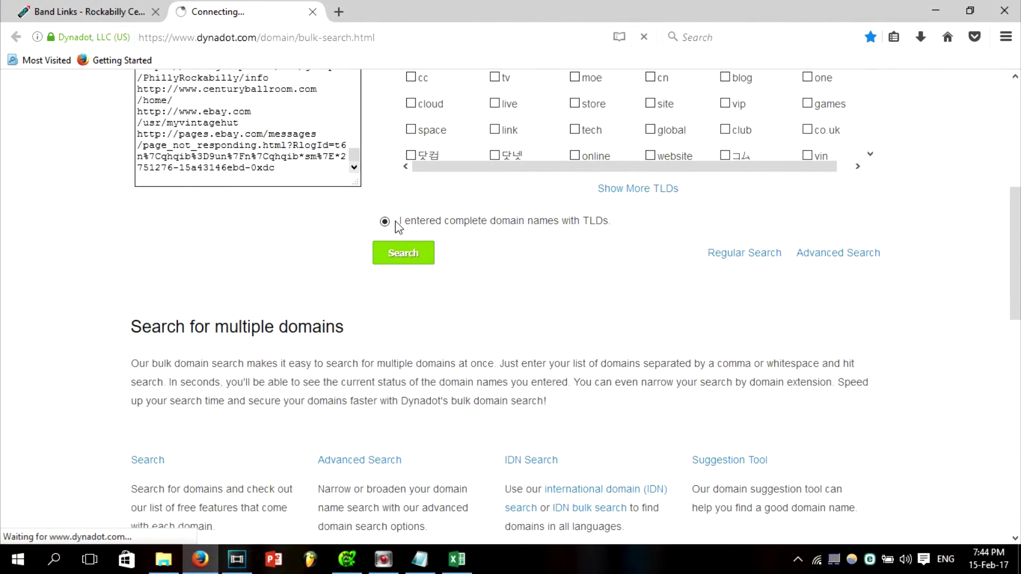
scroll(365, 250, up, 5)
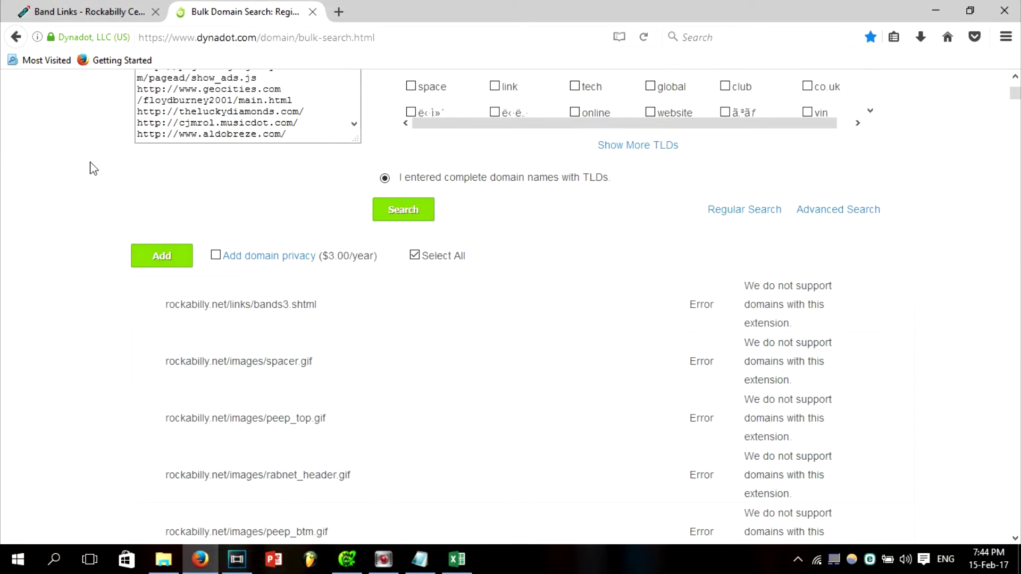
scroll(94, 169, down, 3)
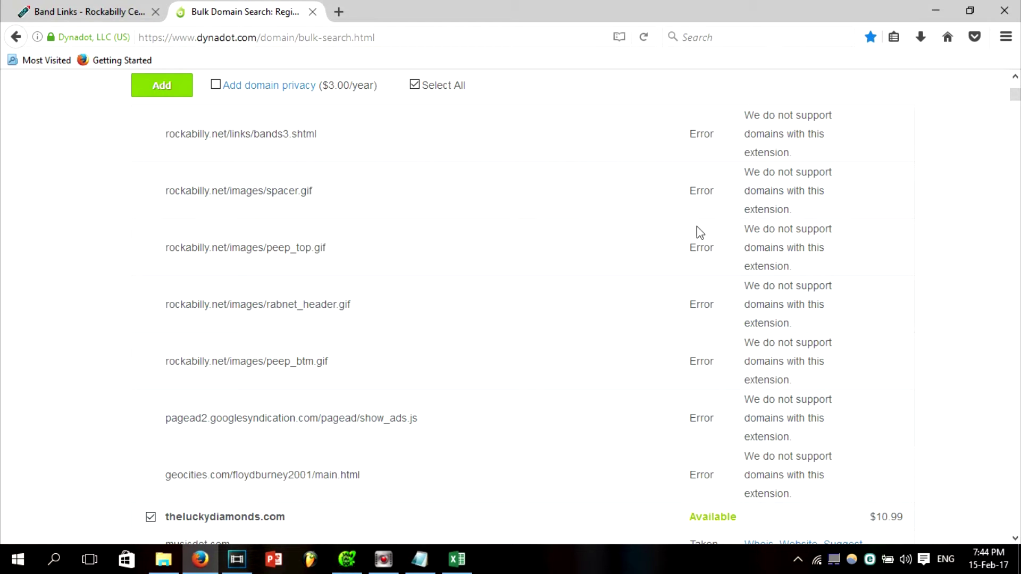
scroll(696, 234, down, 3)
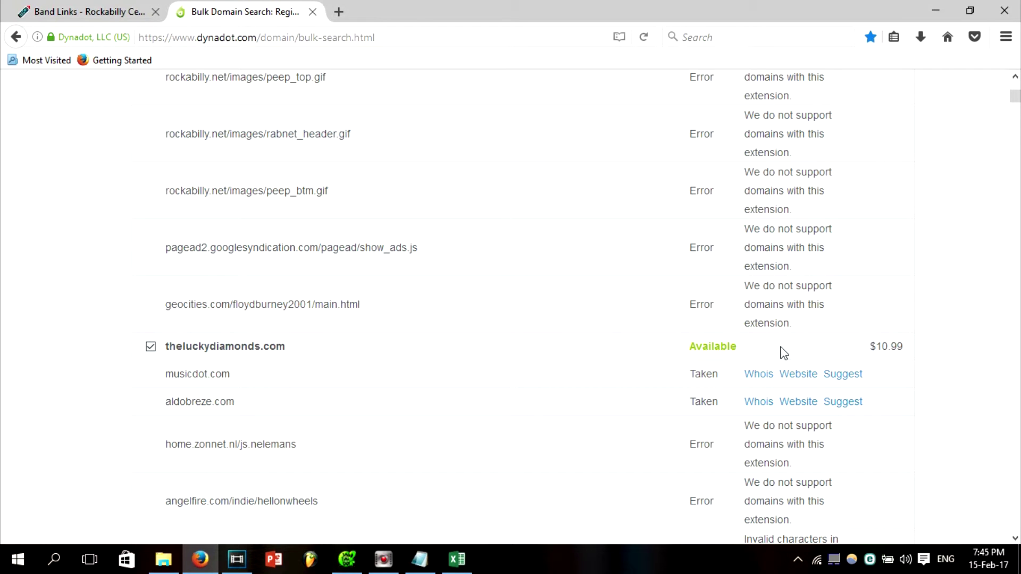
scroll(729, 343, down, 10)
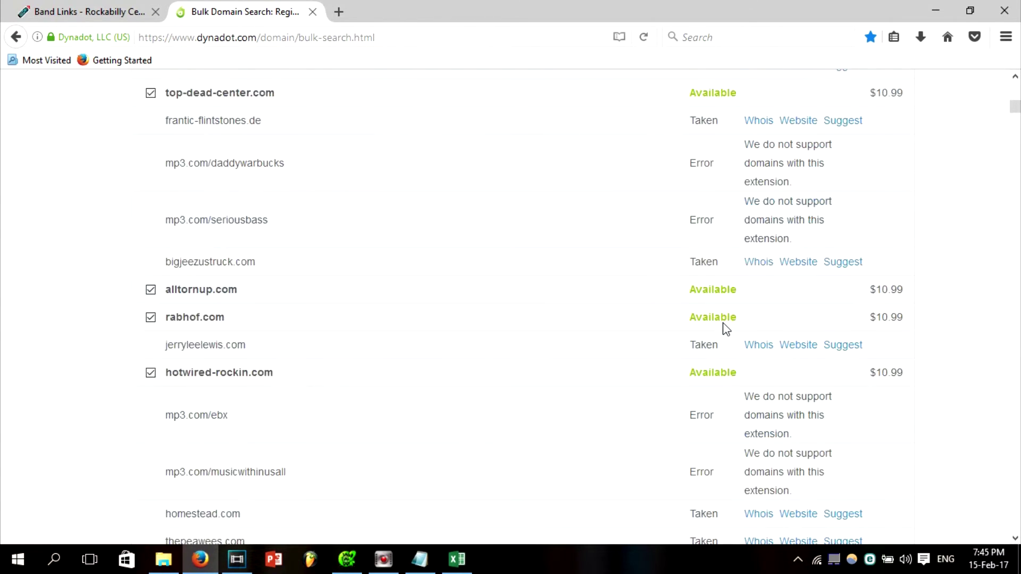
scroll(724, 326, up, 3)
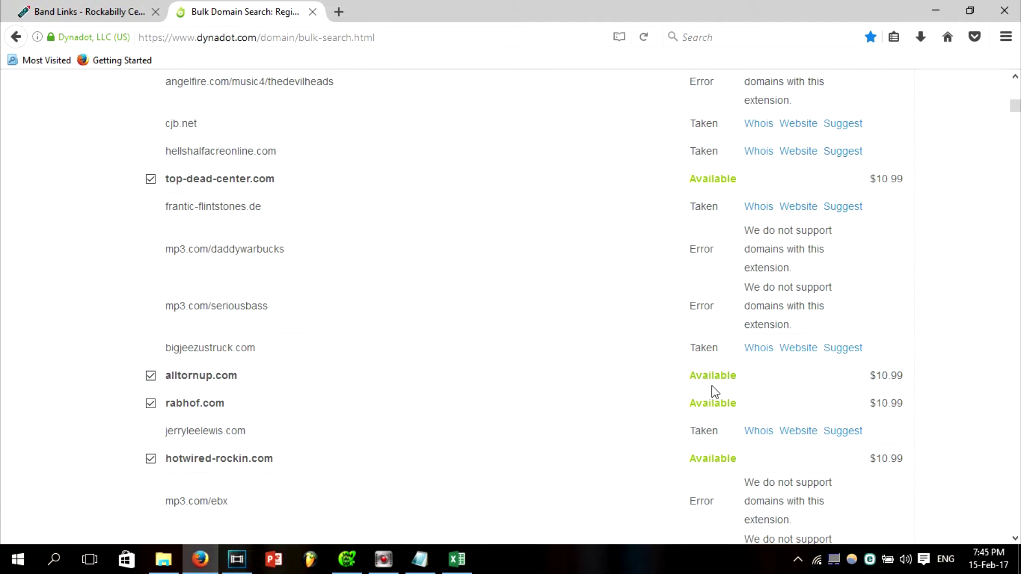
scroll(529, 151, down, 15)
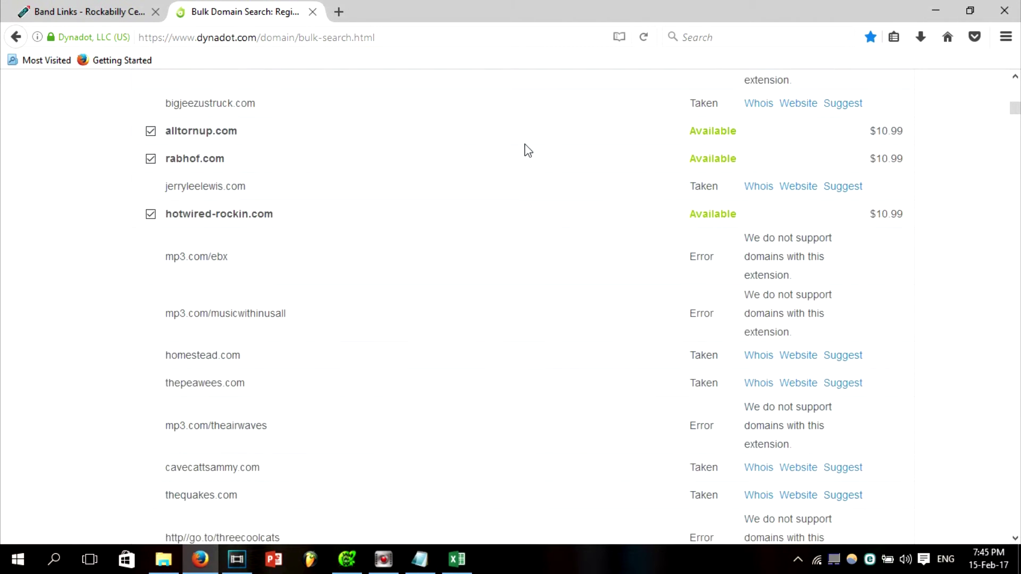
scroll(571, 144, down, 20)
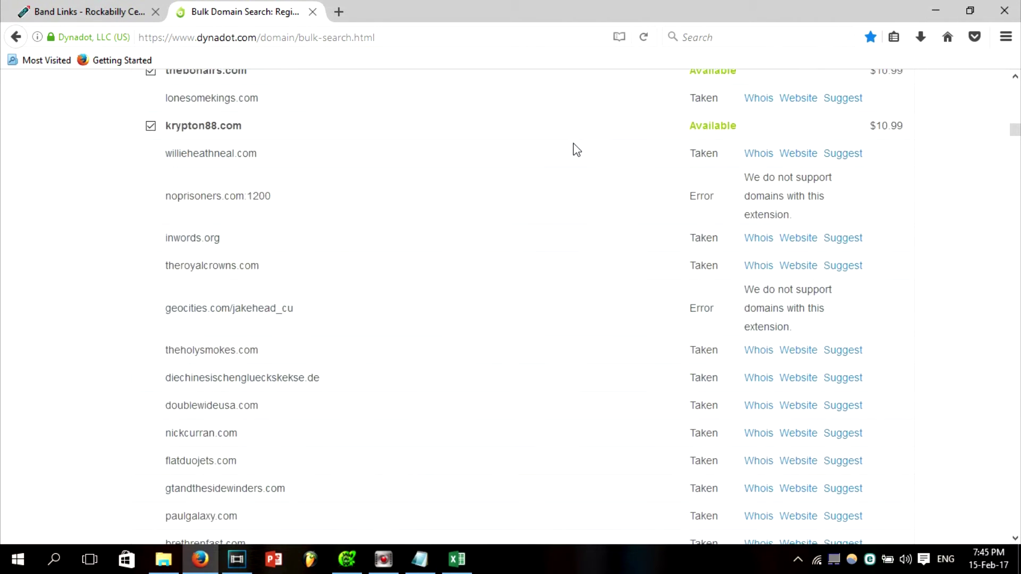
scroll(575, 144, down, 5)
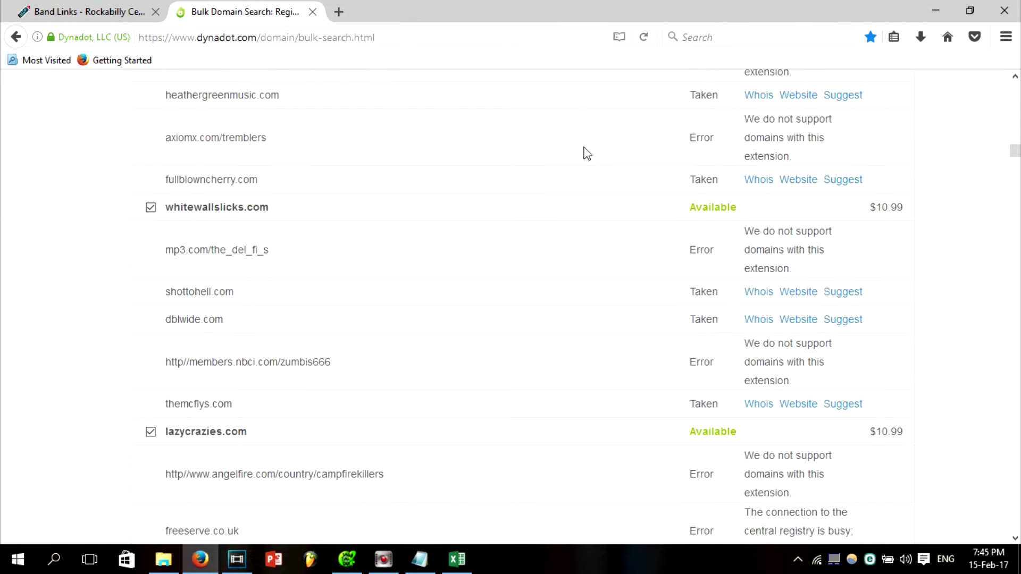
scroll(585, 159, down, 3)
scroll(623, 209, down, 10)
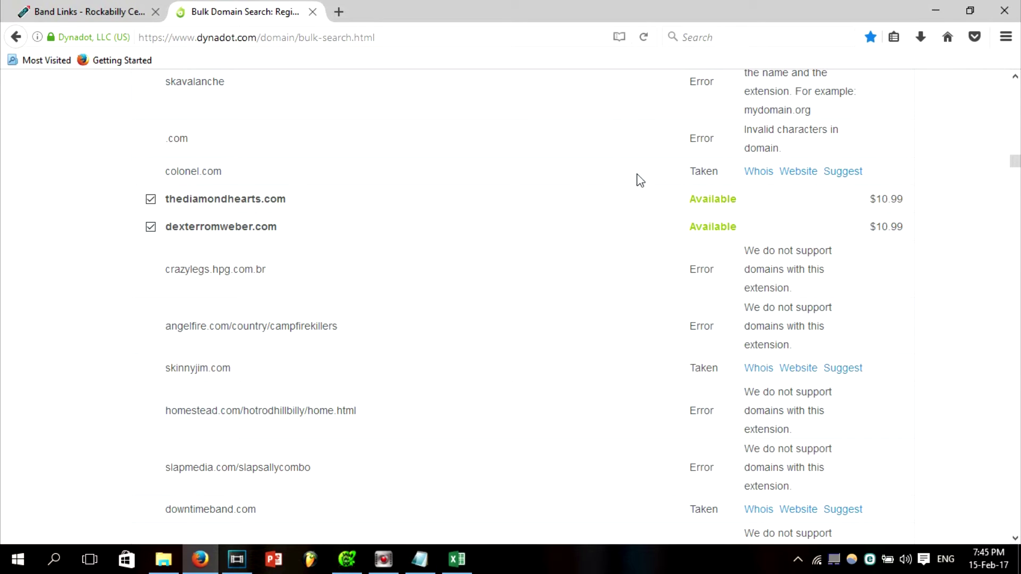
scroll(633, 173, down, 8)
scroll(633, 170, down, 8)
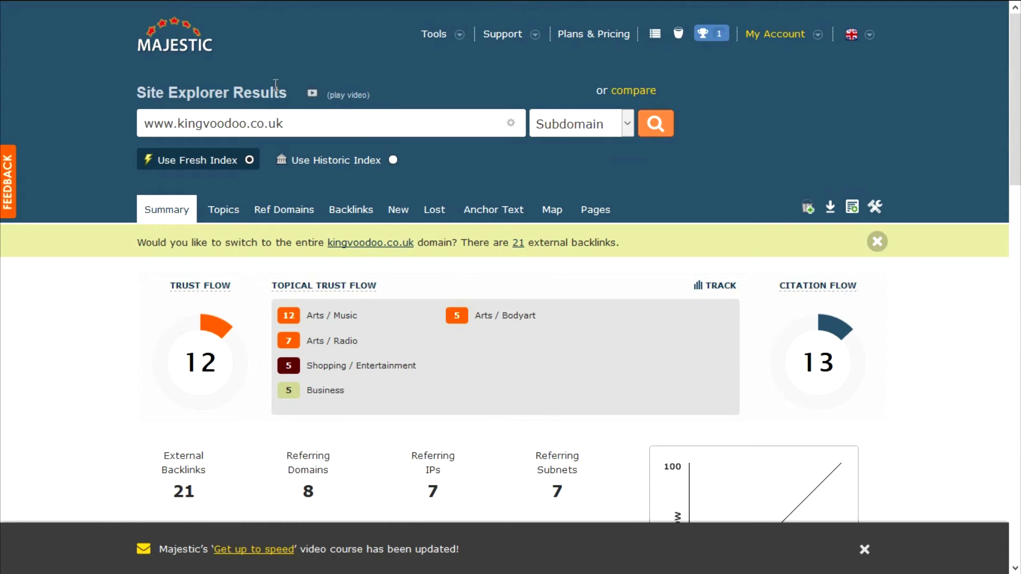
scroll(159, 71, down, 5)
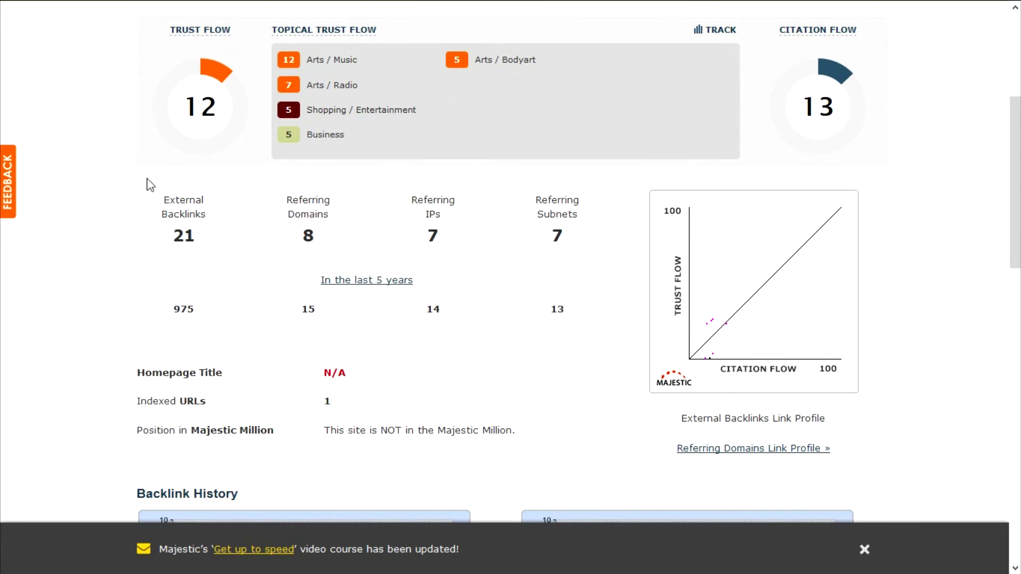
scroll(148, 167, down, 6)
scroll(148, 167, up, 11)
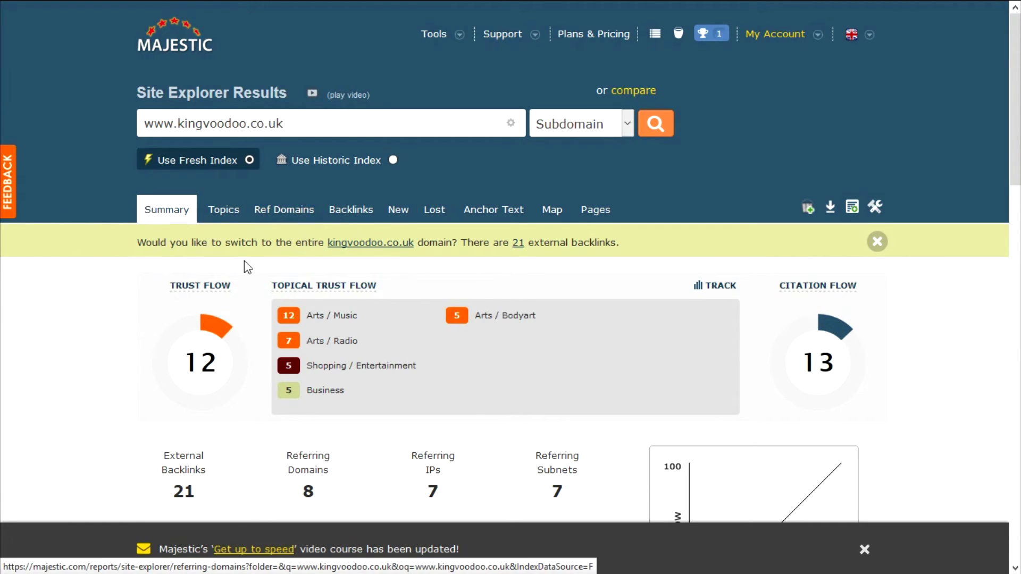
mouse_move(289, 291)
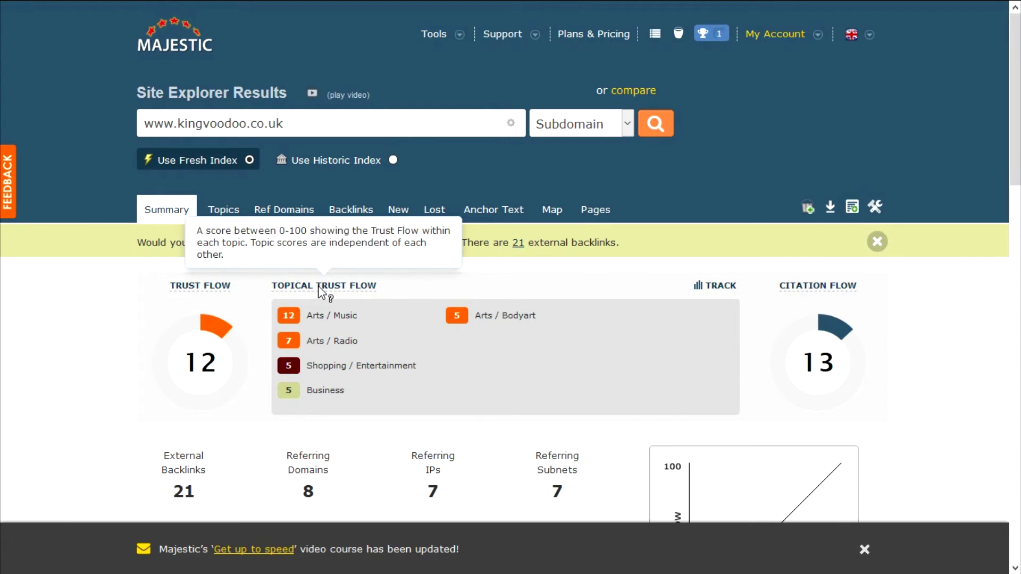
scroll(318, 286, down, 2)
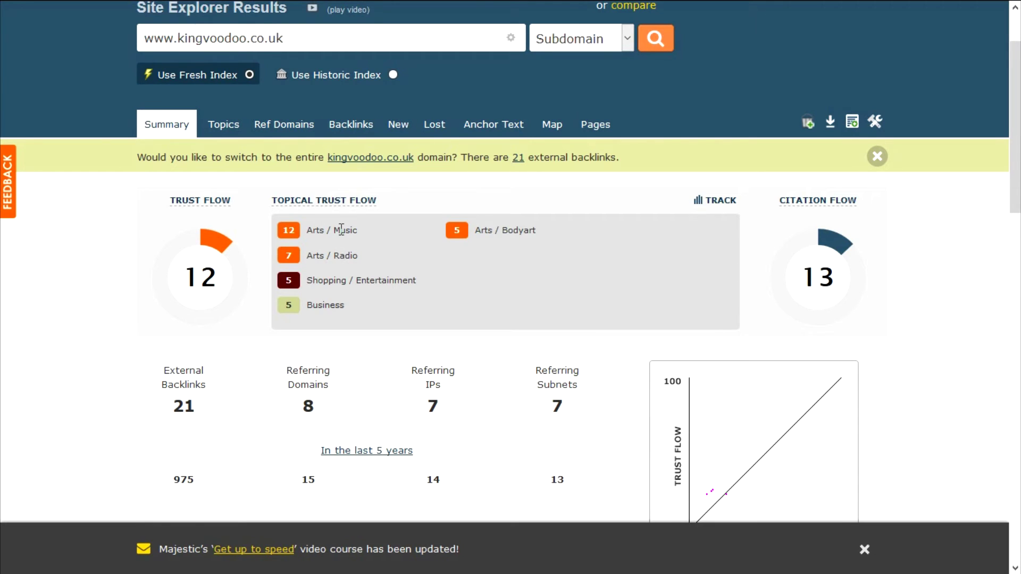
scroll(338, 248, down, 3)
scroll(358, 206, up, 4)
scroll(353, 218, down, 1)
scroll(306, 331, down, 2)
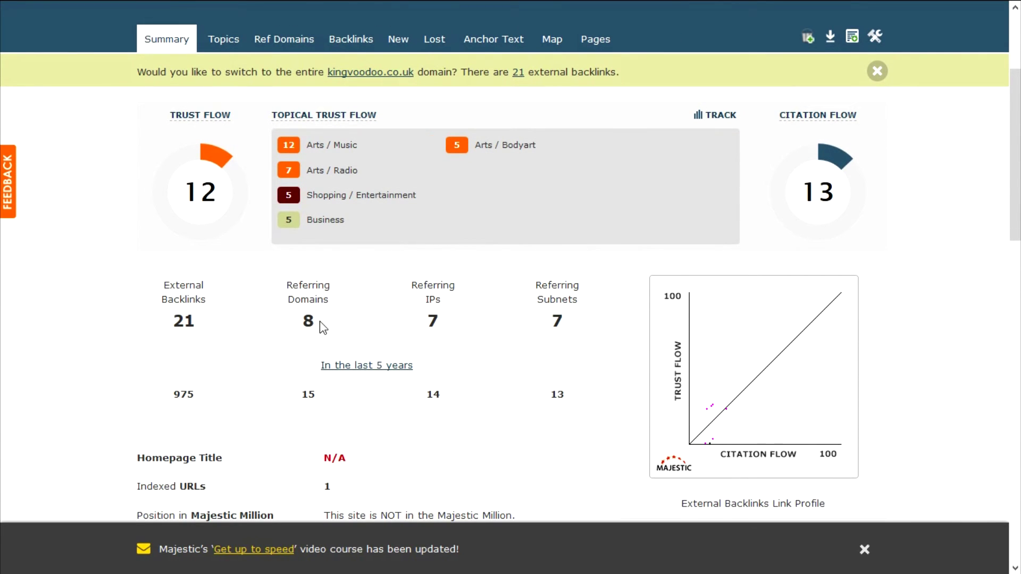
scroll(320, 321, up, 3)
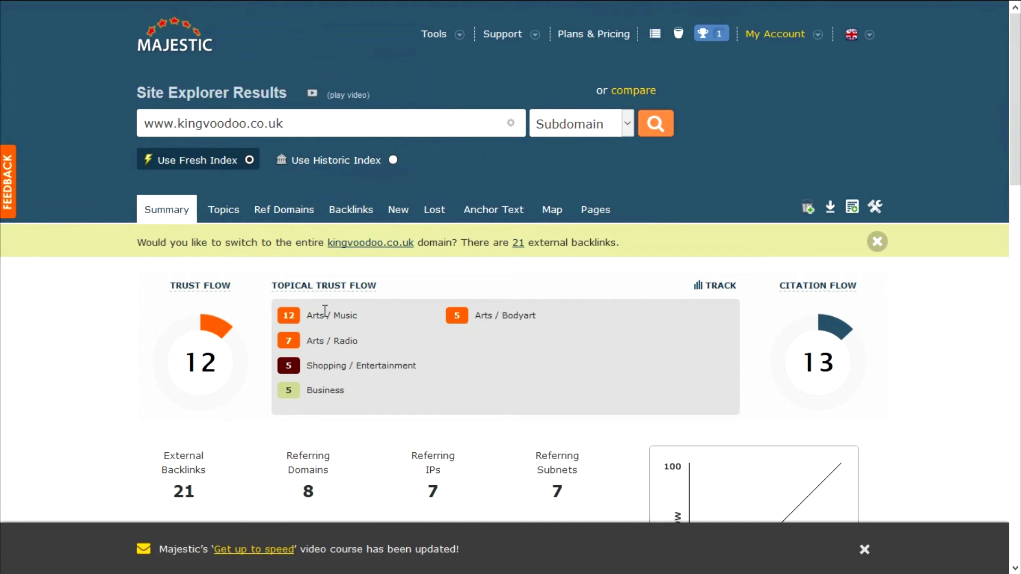
scroll(332, 309, down, 2)
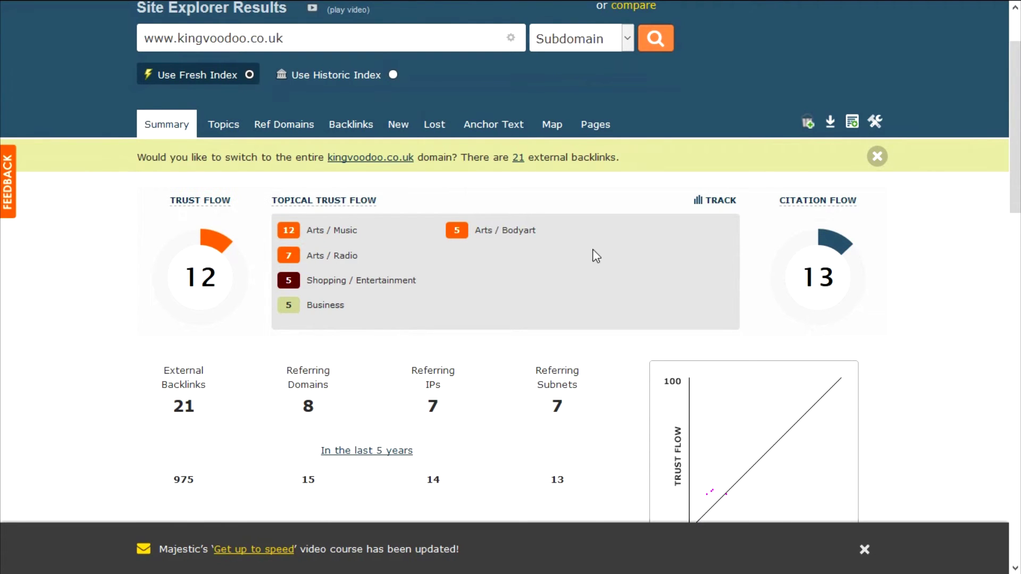
scroll(557, 234, down, 10)
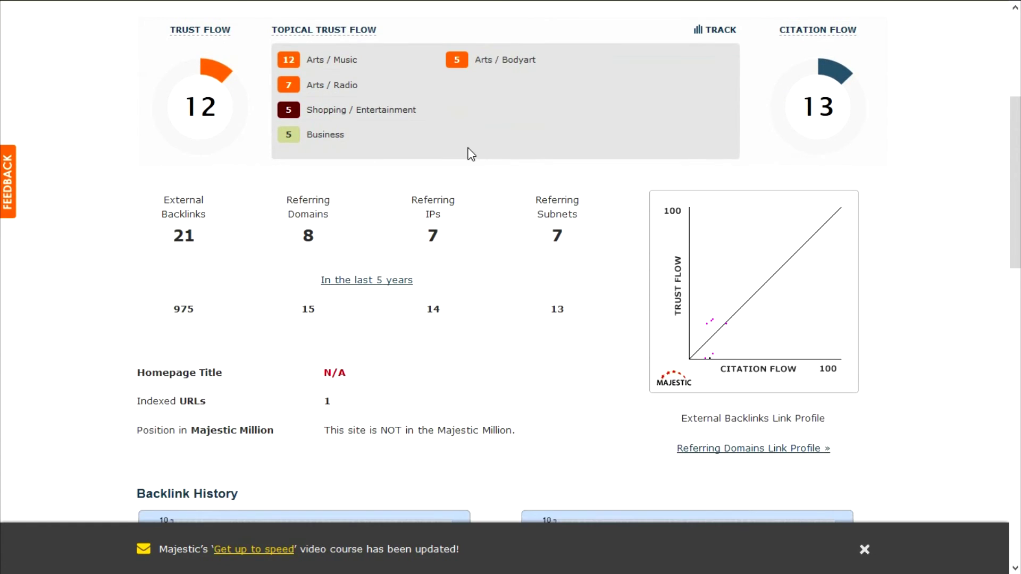
scroll(463, 151, down, 8)
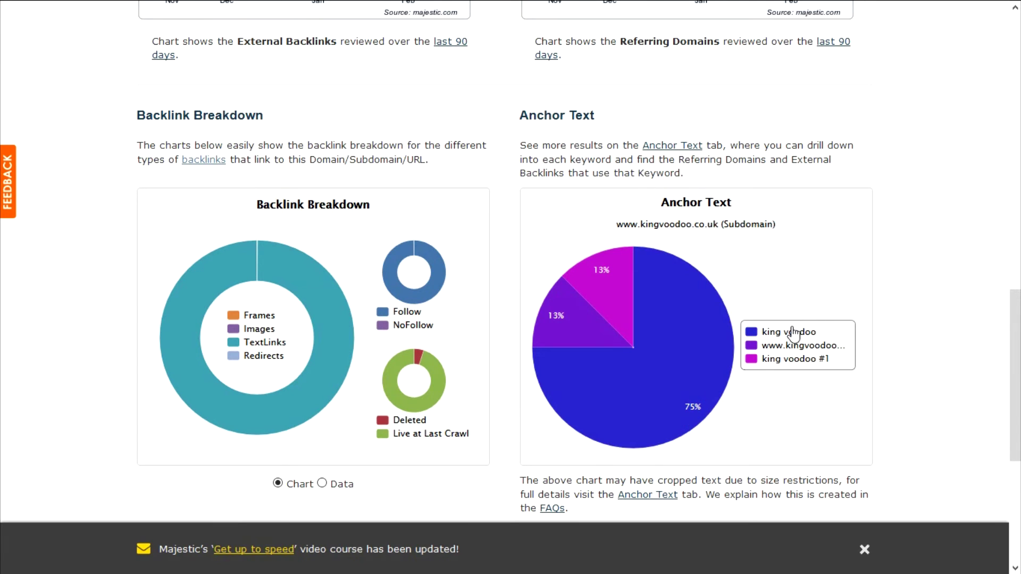
scroll(794, 335, down, 2)
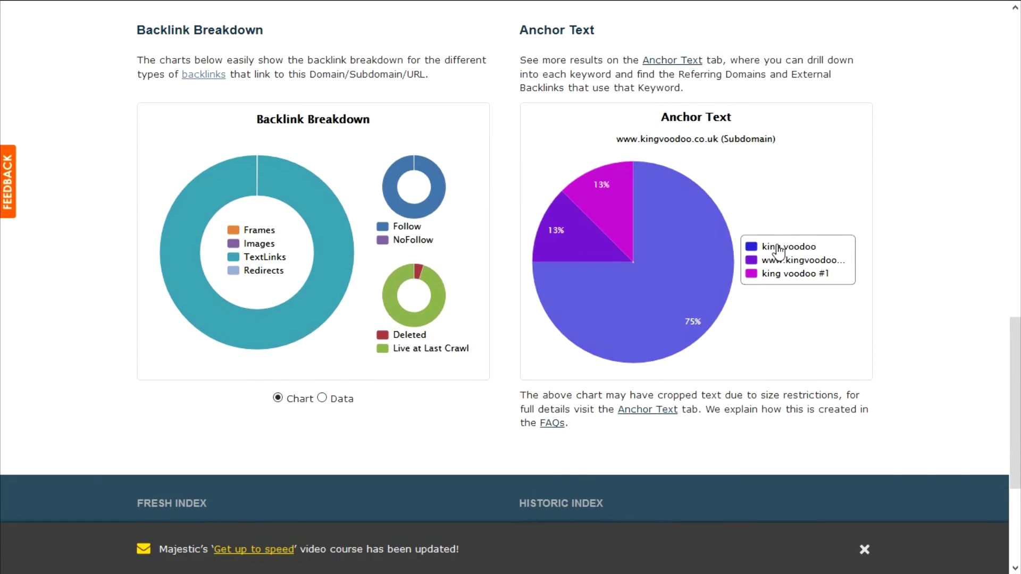
scroll(684, 266, up, 15)
scroll(500, 230, up, 2)
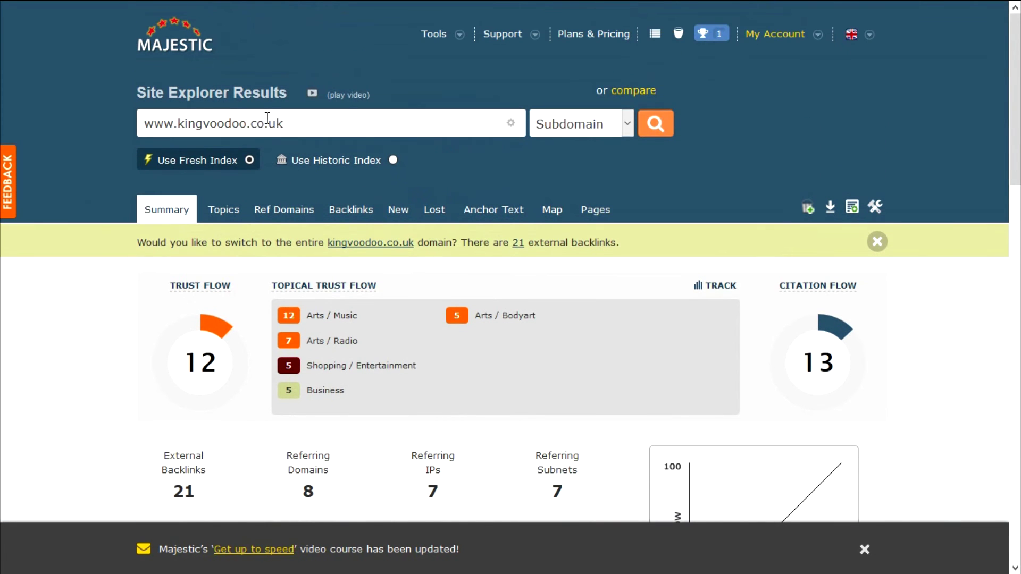
scroll(314, 140, down, 10)
scroll(315, 142, down, 15)
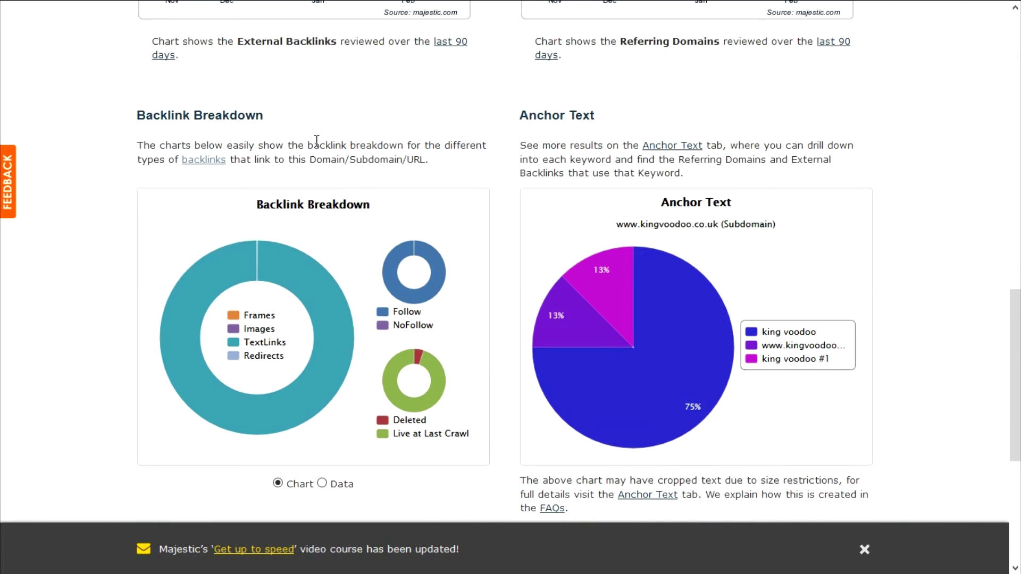
scroll(388, 182, up, 11)
scroll(379, 193, up, 15)
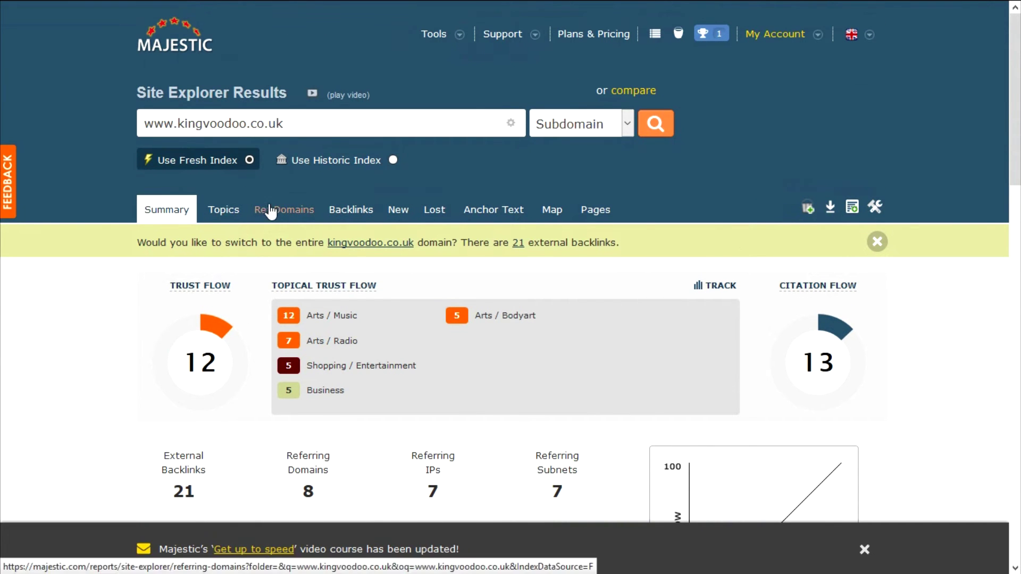
Step: Show the Ref Domains report and scroll through the eight referring domains, led by wreckingpit.com
click(307, 217)
scroll(106, 188, down, 2)
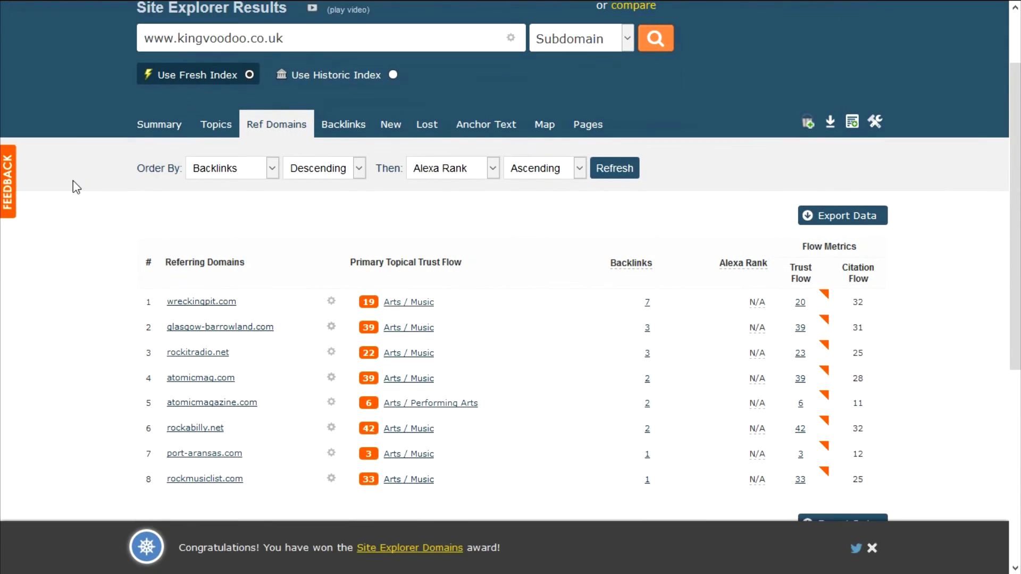
scroll(73, 182, down, 2)
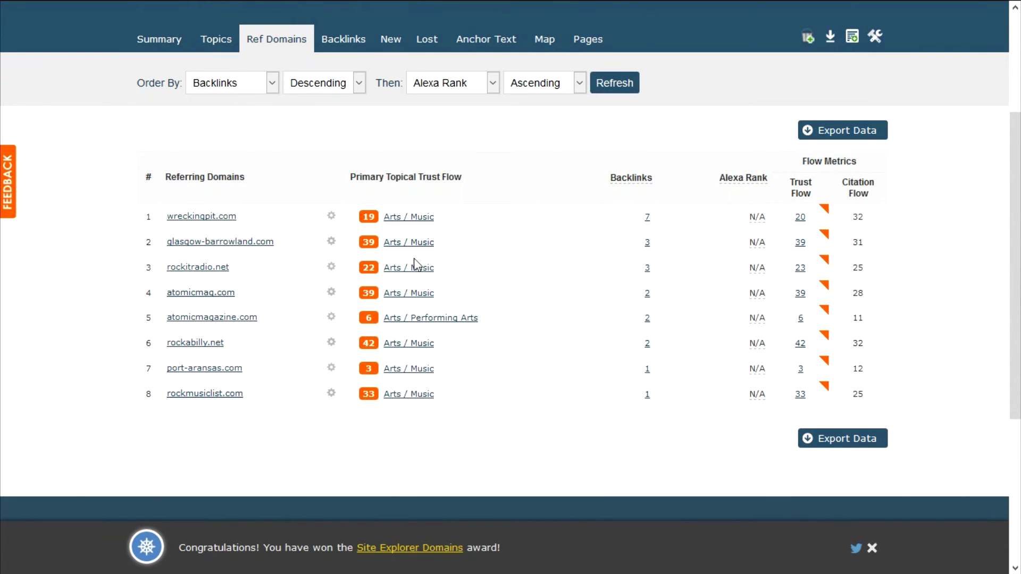
scroll(414, 209, up, 3)
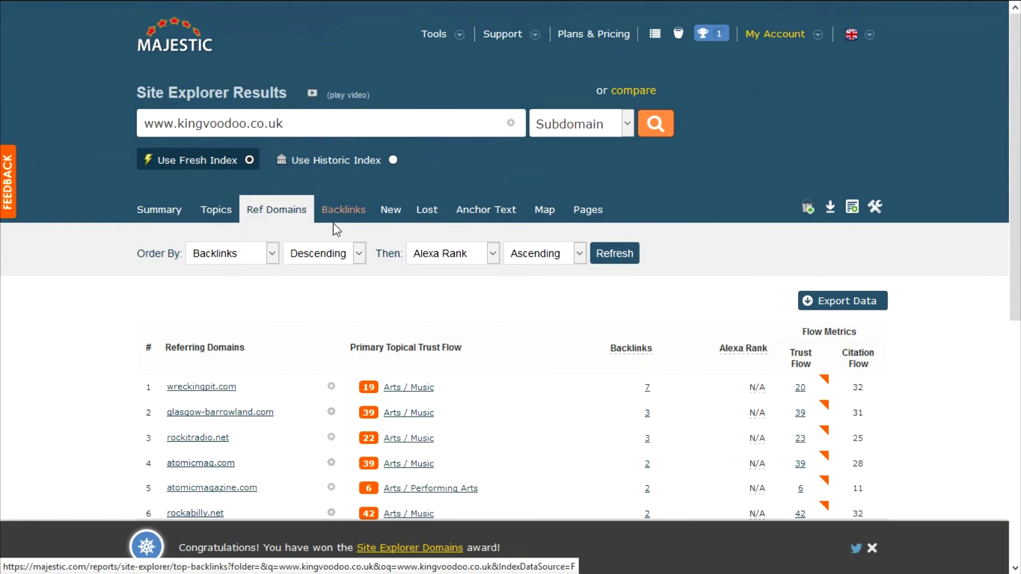
scroll(251, 337, down, 3)
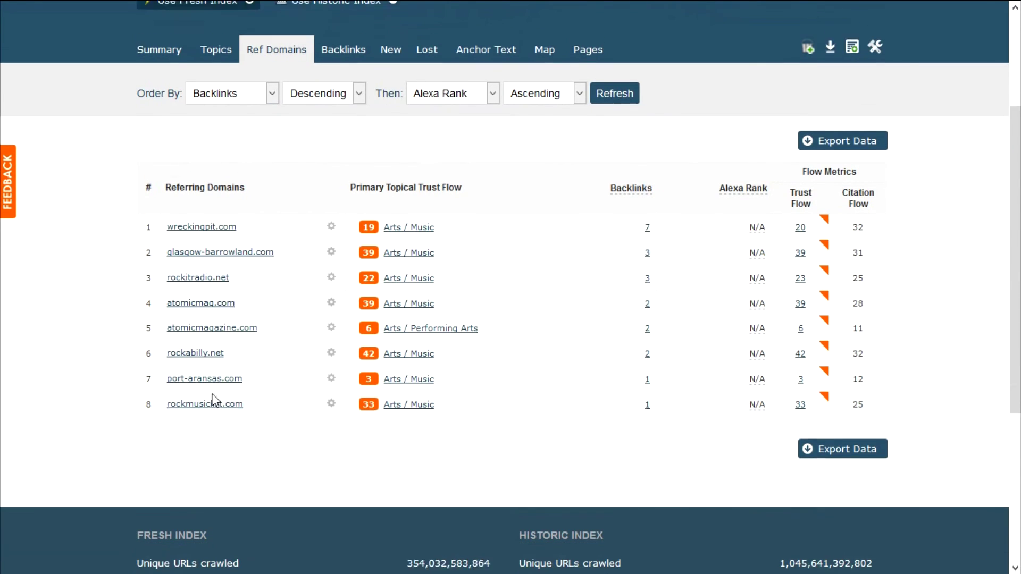
scroll(356, 211, up, 3)
click(355, 211)
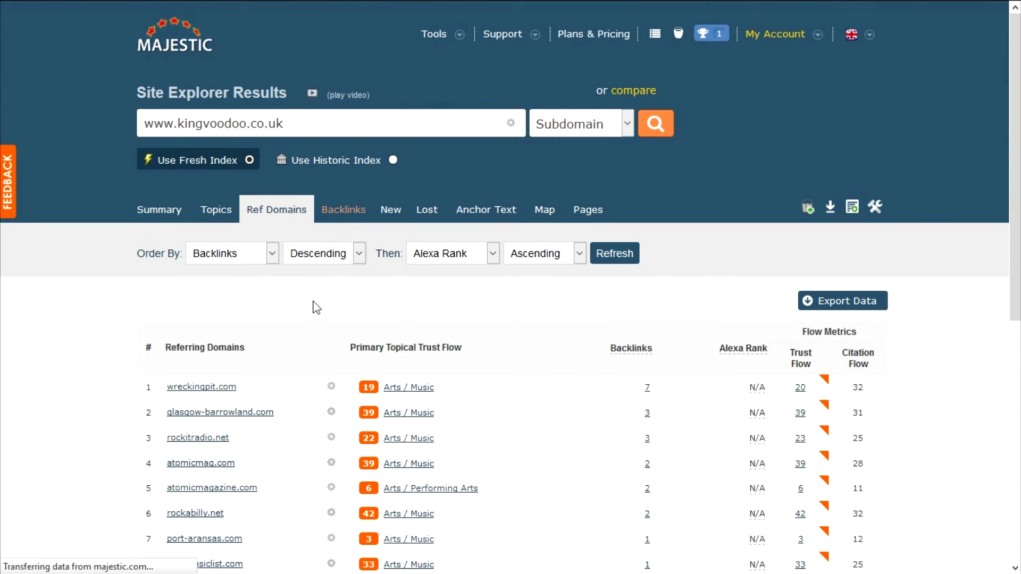
scroll(365, 215, down, 3)
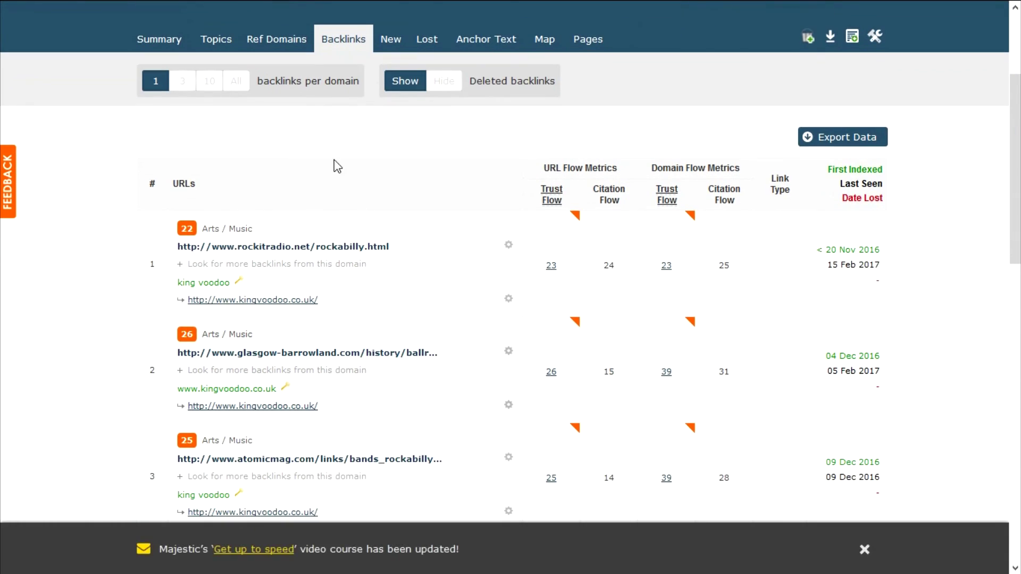
scroll(363, 212, up, 3)
scroll(359, 208, down, 5)
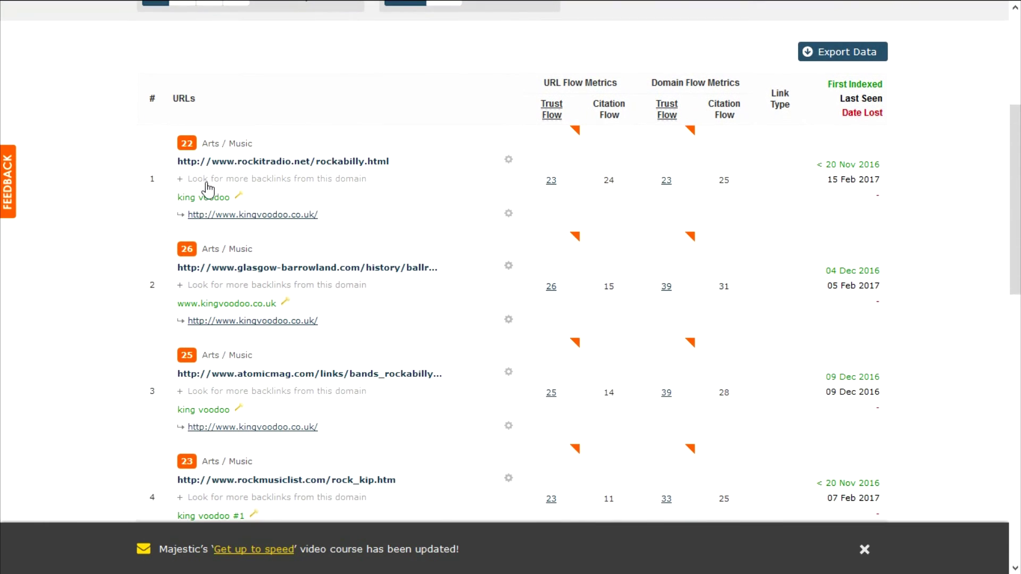
scroll(351, 175, down, 1)
scroll(353, 173, down, 5)
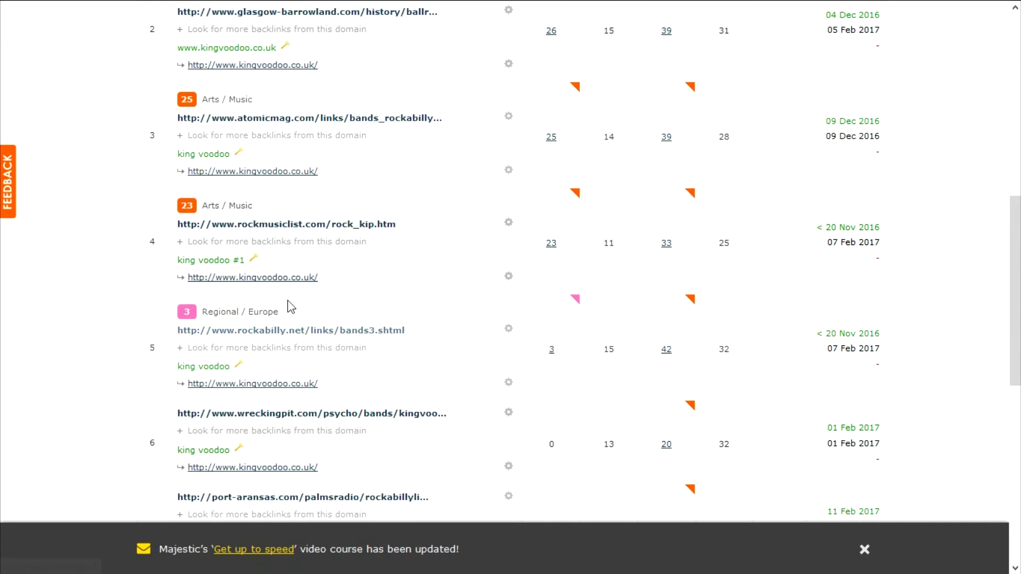
scroll(239, 266, down, 3)
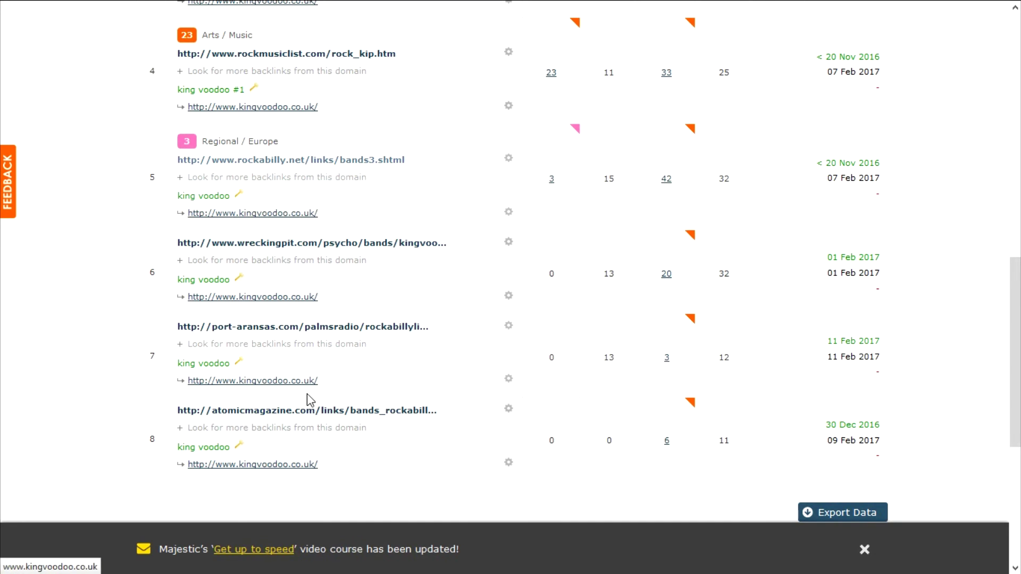
scroll(332, 447, up, 9)
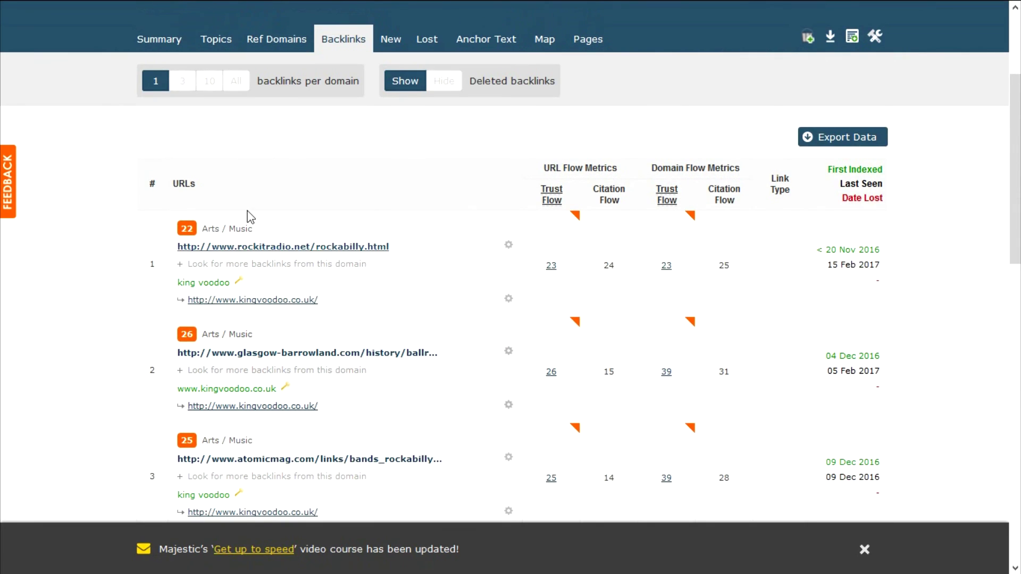
scroll(253, 208, down, 13)
scroll(304, 287, up, 13)
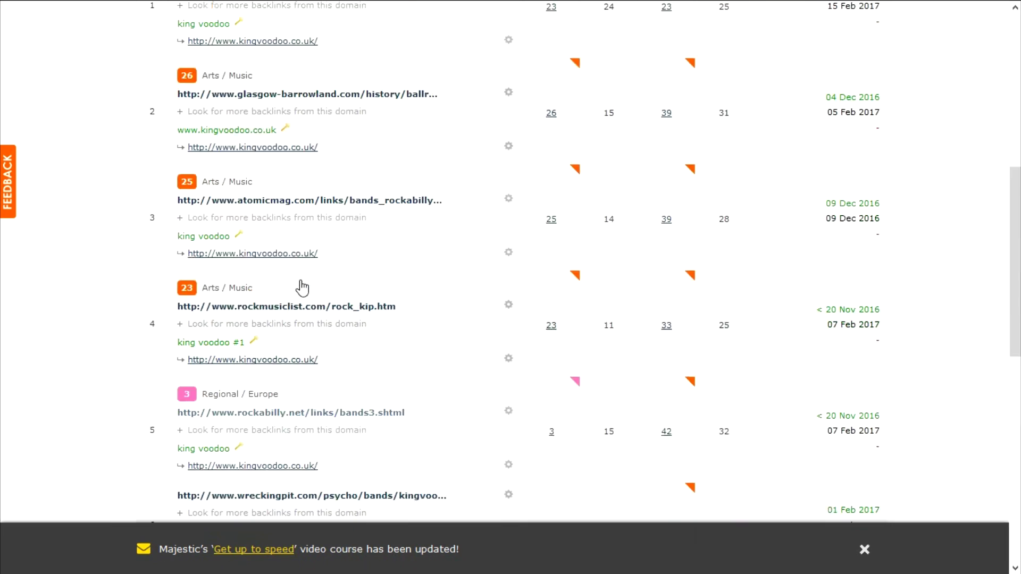
click(166, 211)
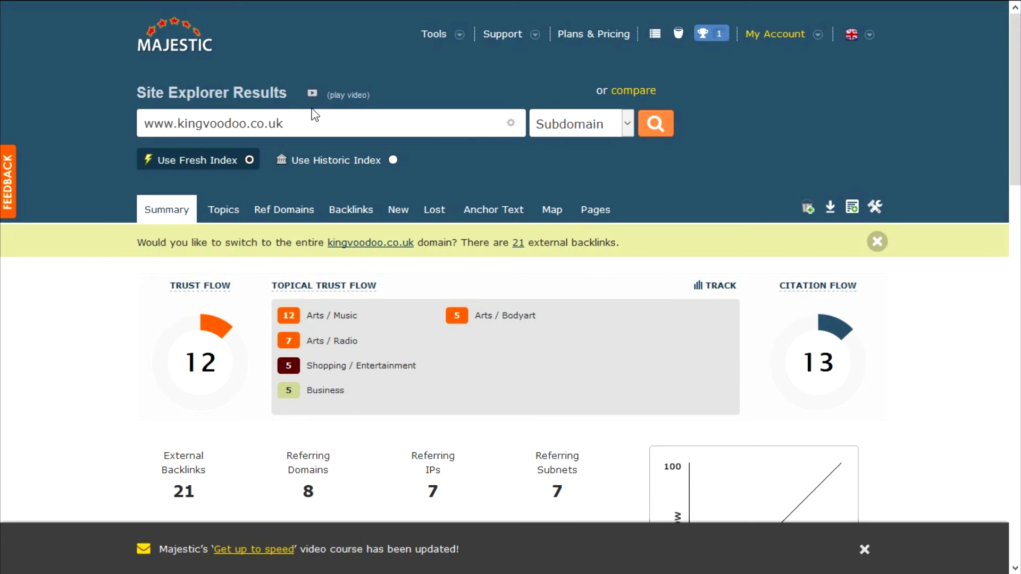
scroll(314, 114, down, 2)
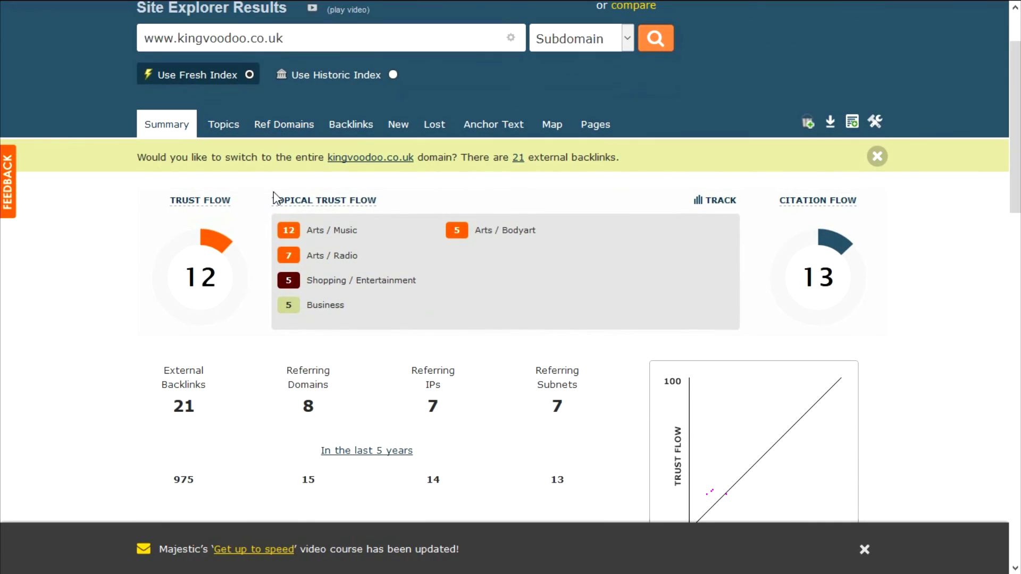
mouse_move(290, 206)
scroll(314, 231, down, 1)
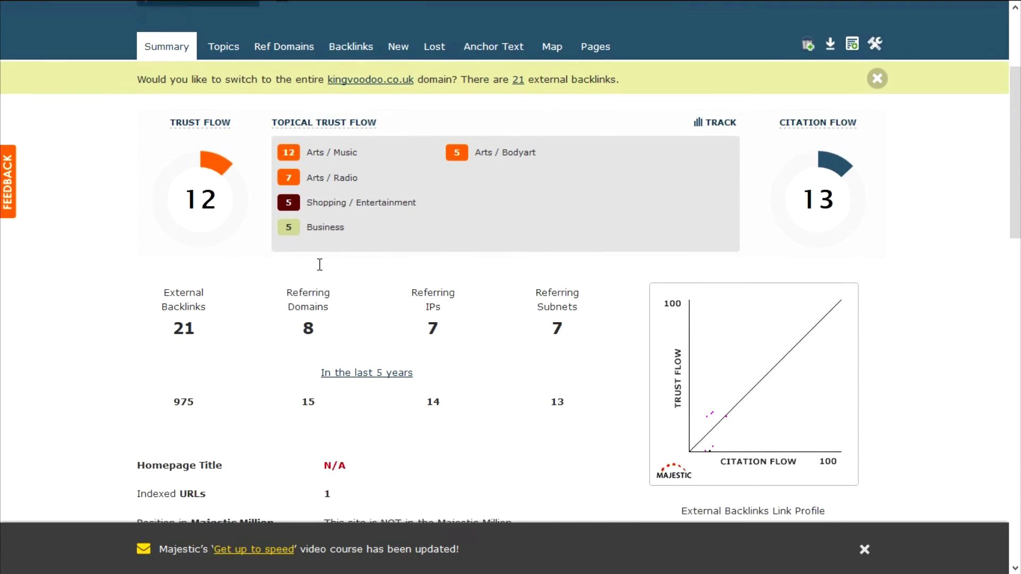
scroll(317, 271, up, 3)
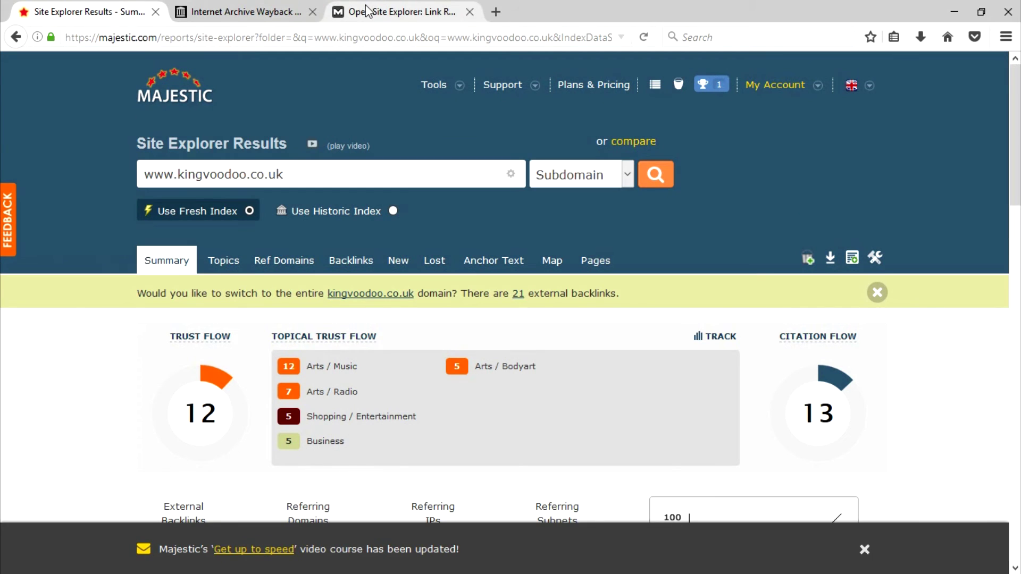
click(362, 9)
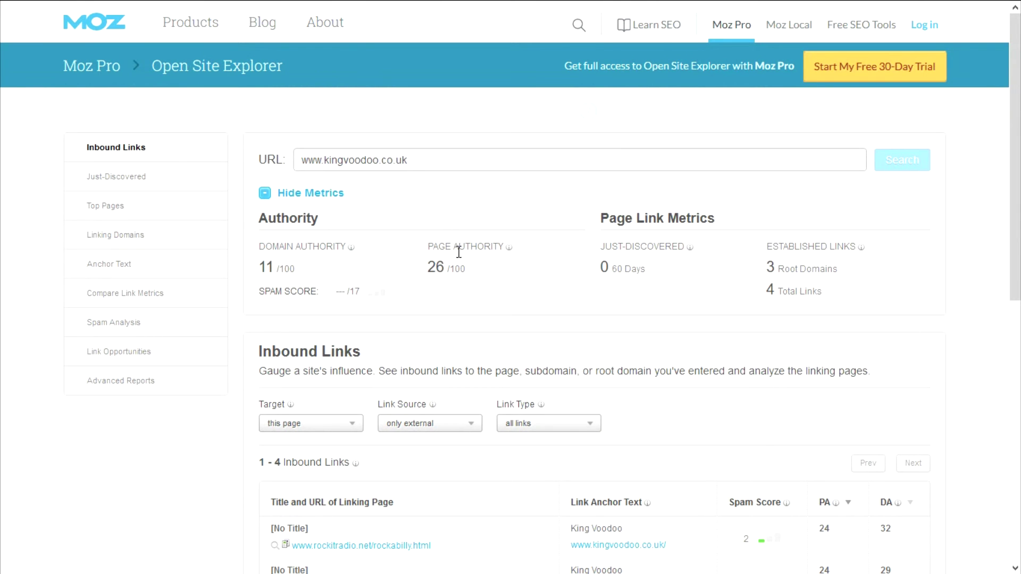
scroll(140, 112, down, 1)
scroll(137, 127, up, 1)
scroll(341, 200, down, 2)
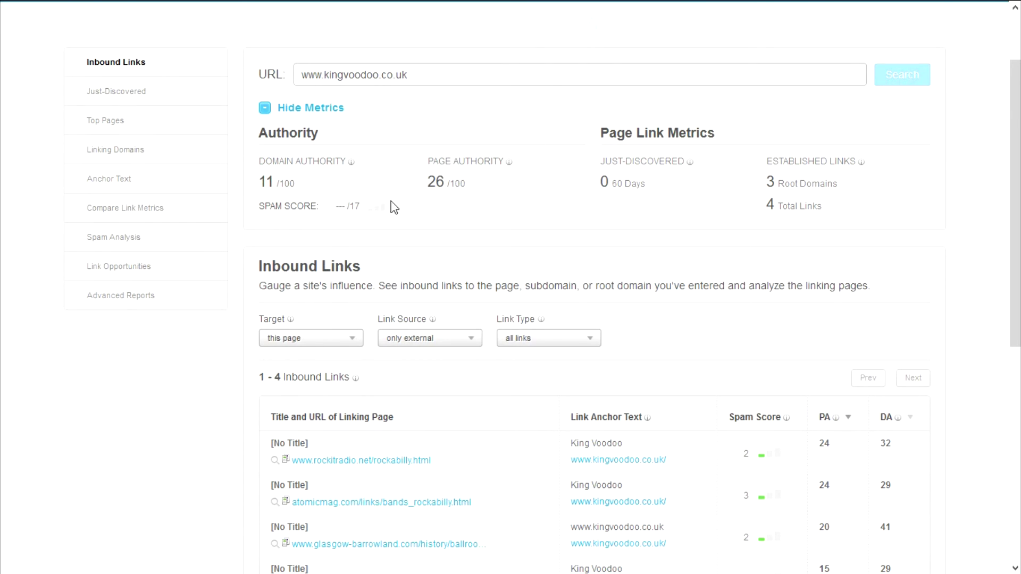
scroll(375, 210, down, 2)
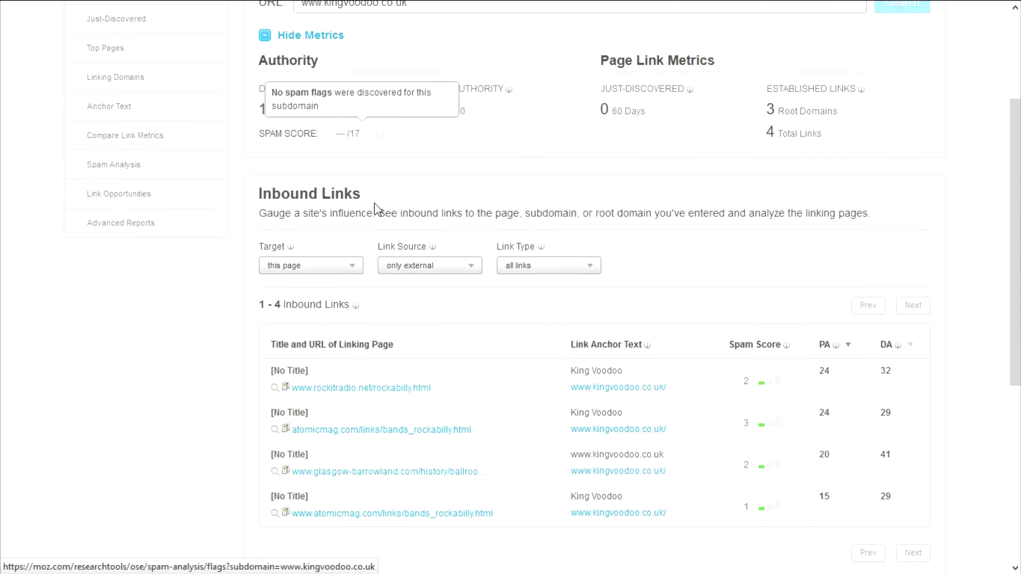
scroll(374, 205, up, 3)
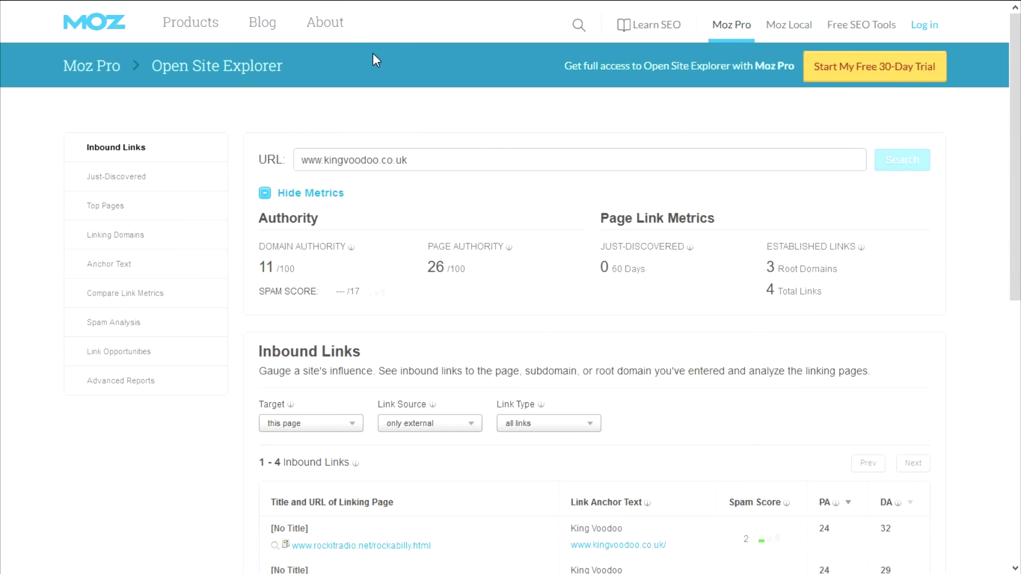
click(311, 8)
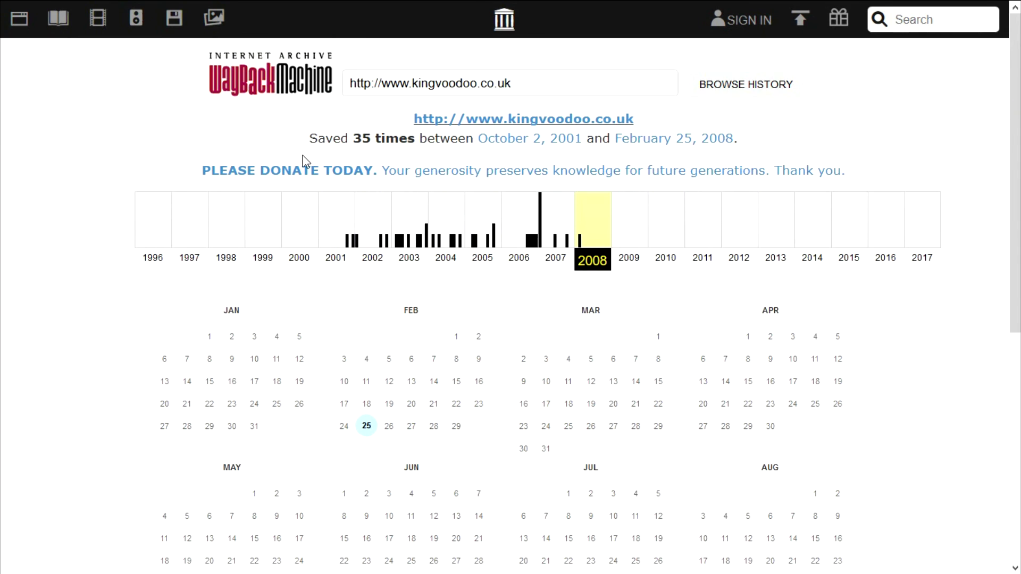
scroll(303, 161, down, 5)
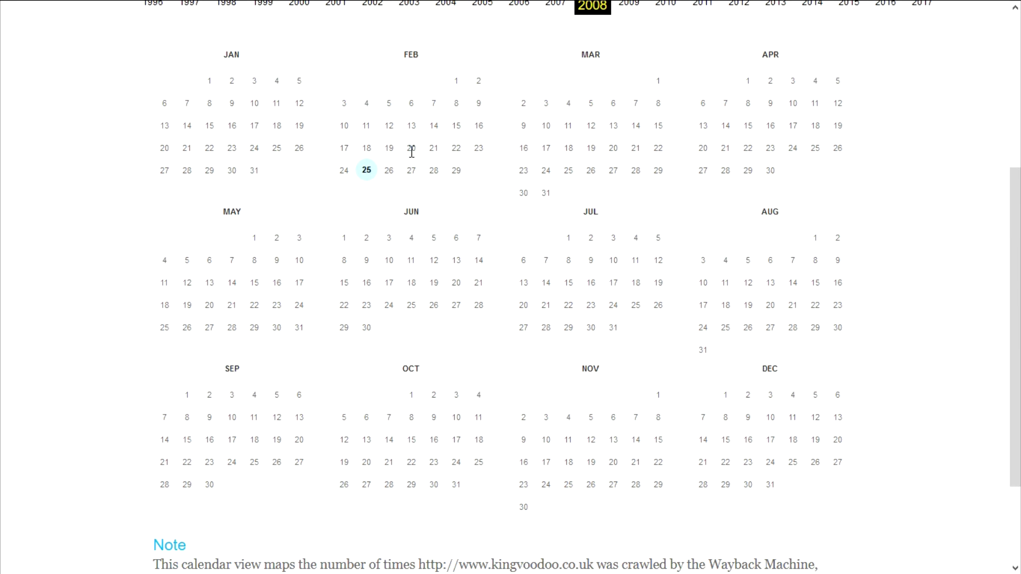
scroll(433, 162, down, 2)
scroll(486, 232, up, 6)
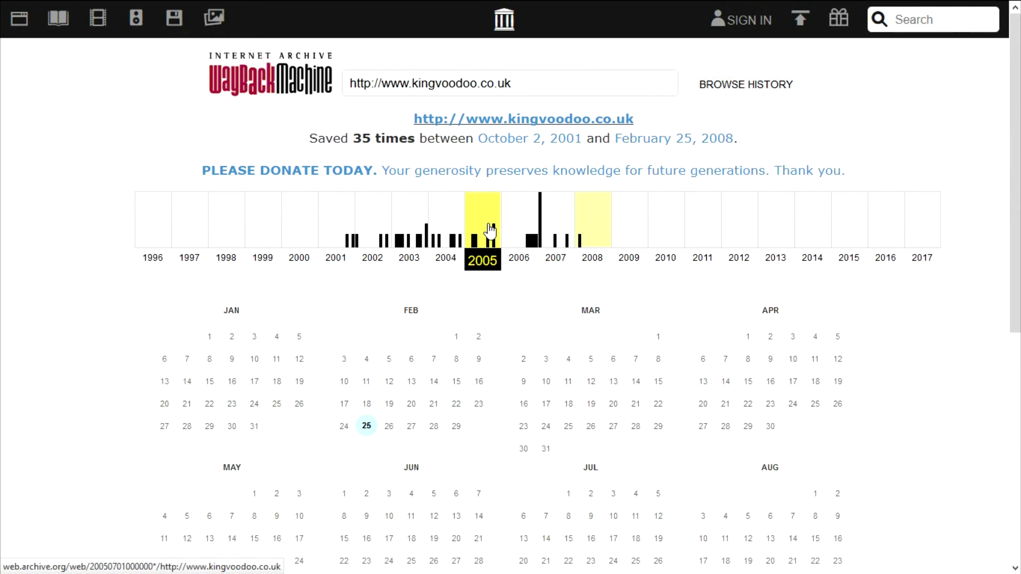
Step: Show the 2005 capture calendar, with snapshots on March 5, April 3, August 5 and October 23–24
click(489, 230)
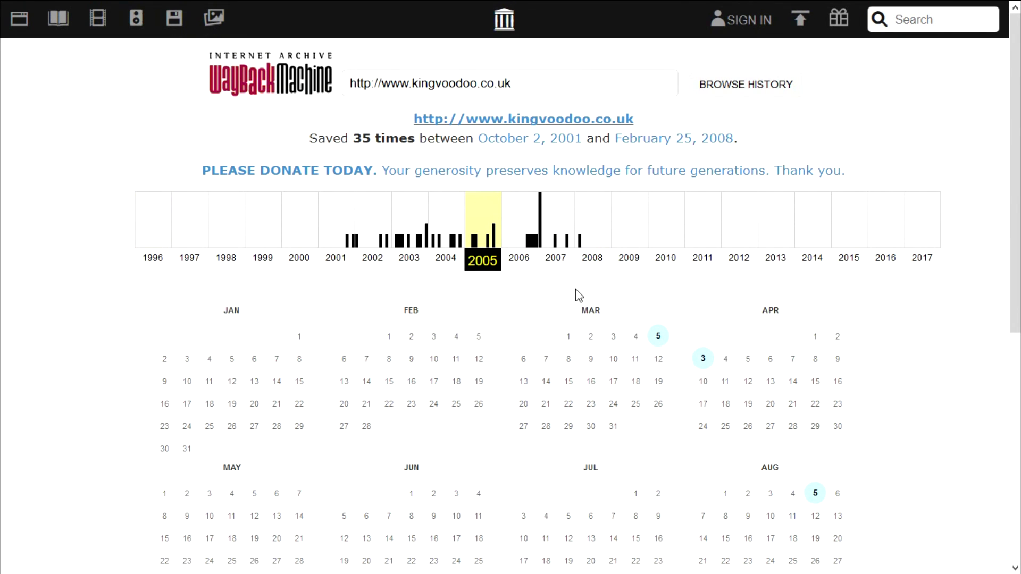
scroll(585, 294, down, 2)
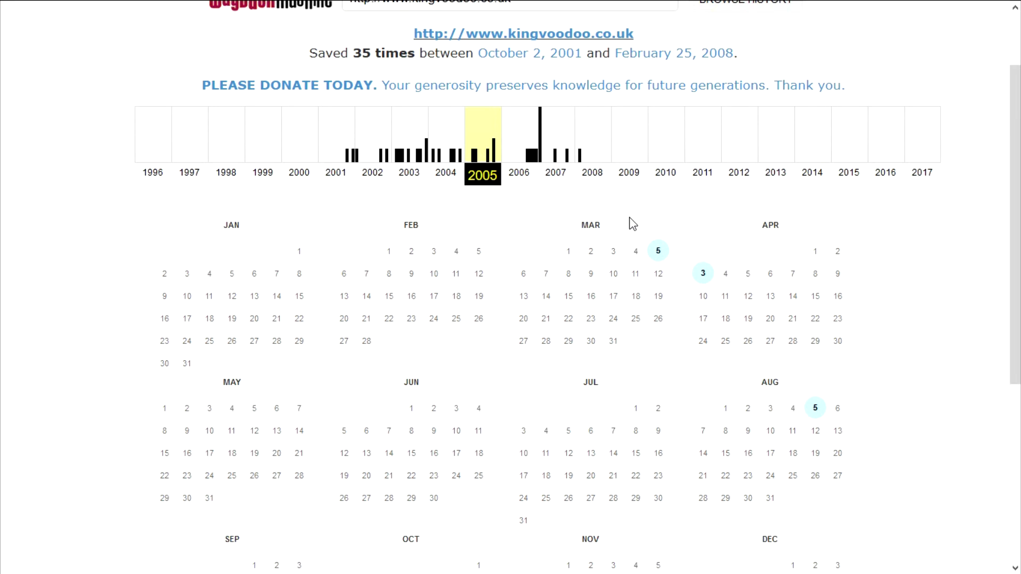
scroll(770, 202, down, 2)
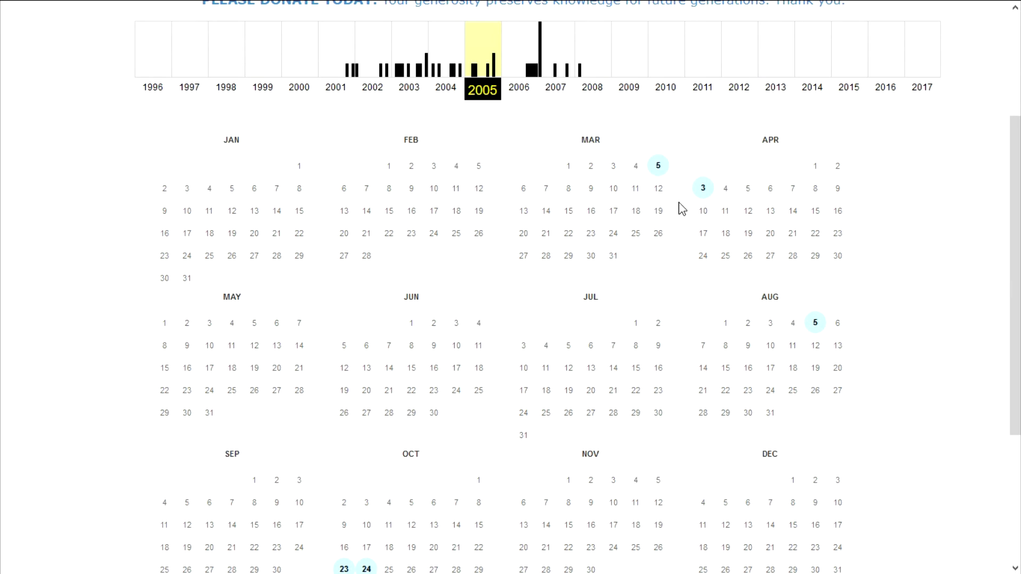
scroll(740, 155, down, 2)
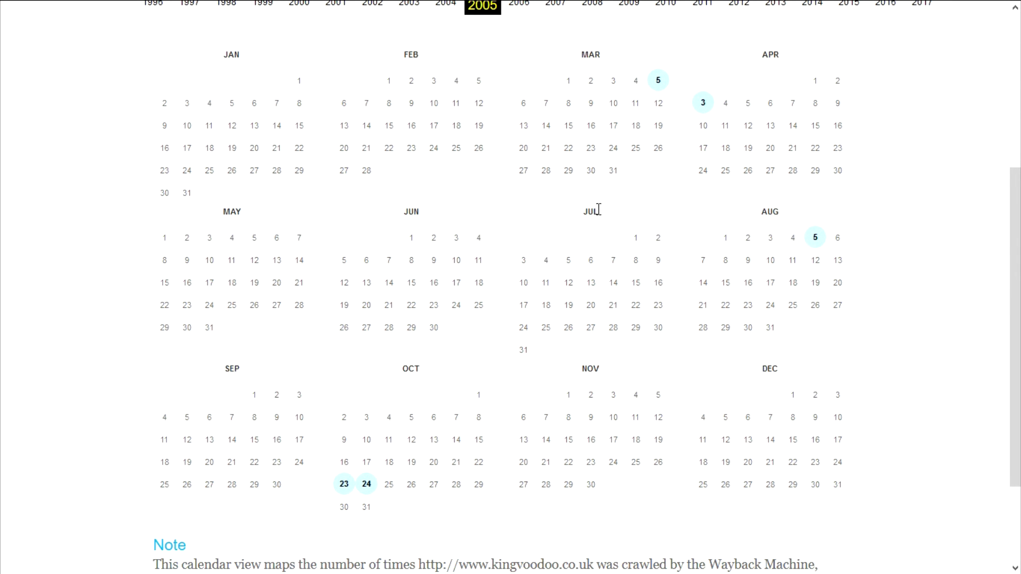
scroll(630, 209, up, 4)
Step: Open the March 5, 2005 16:55:46 snapshot and browse King Voodoo's homepage listing 15 CD tracks
mouse_move(663, 253)
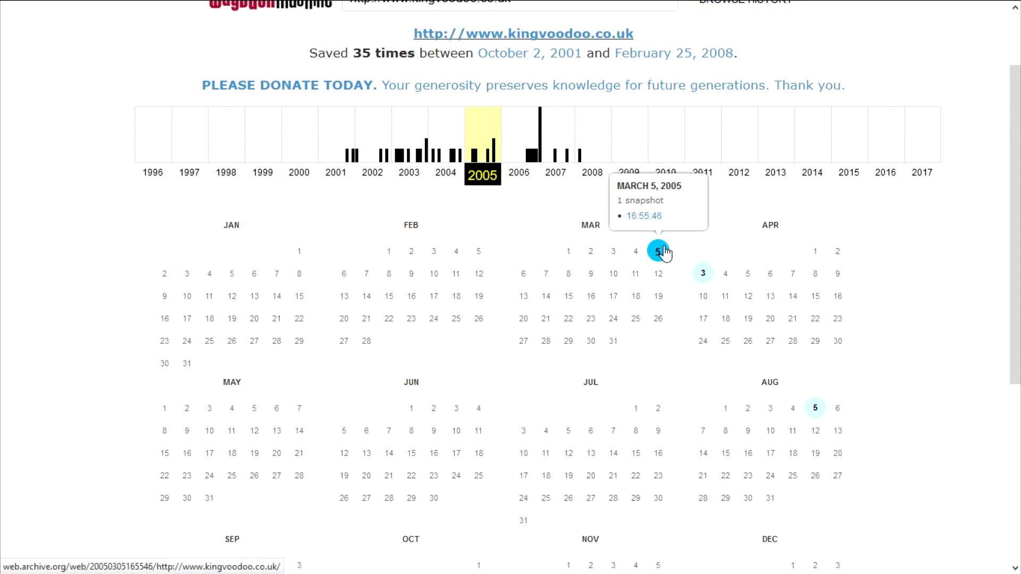
click(647, 217)
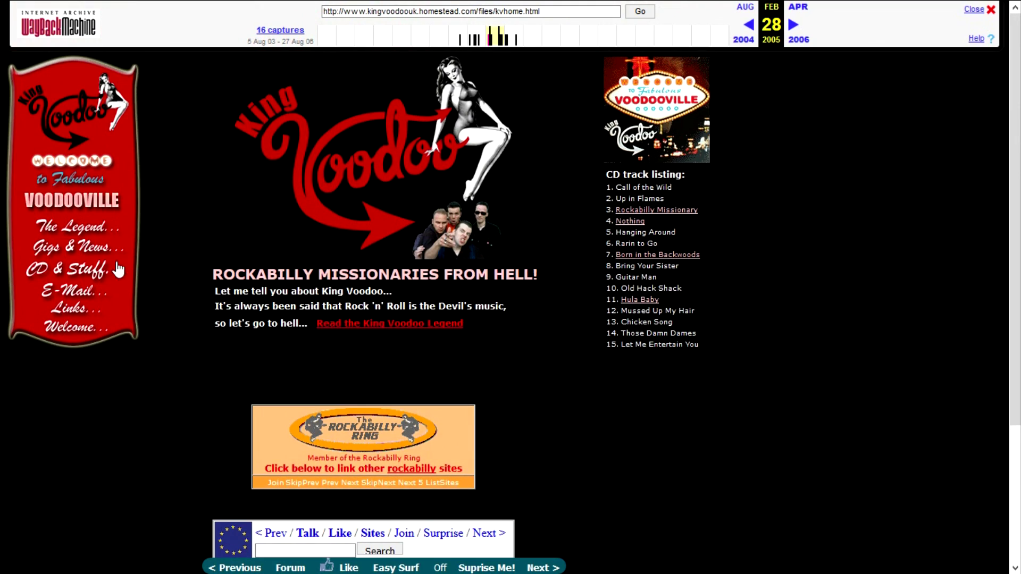
scroll(708, 282, down, 3)
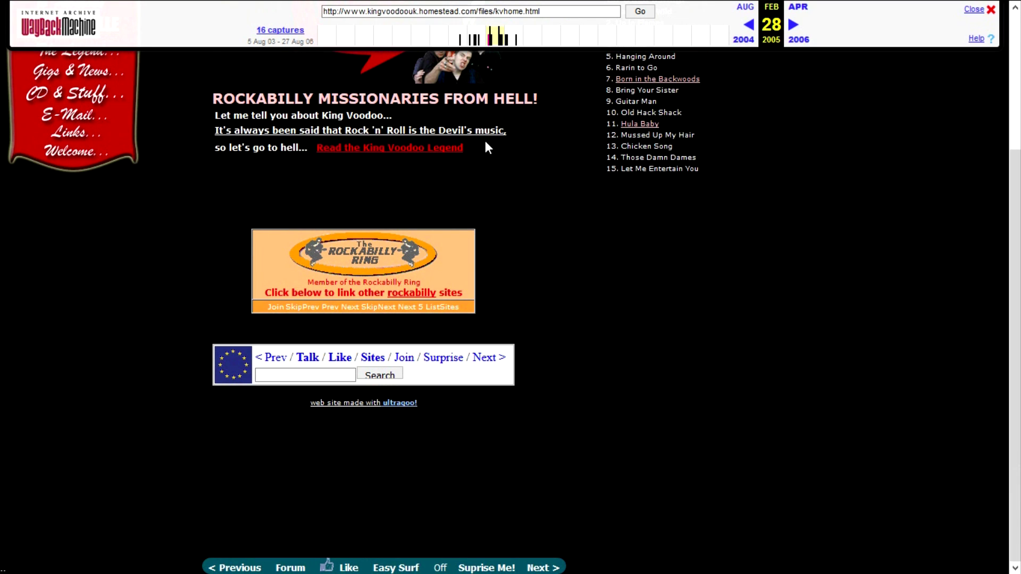
scroll(486, 160, up, 3)
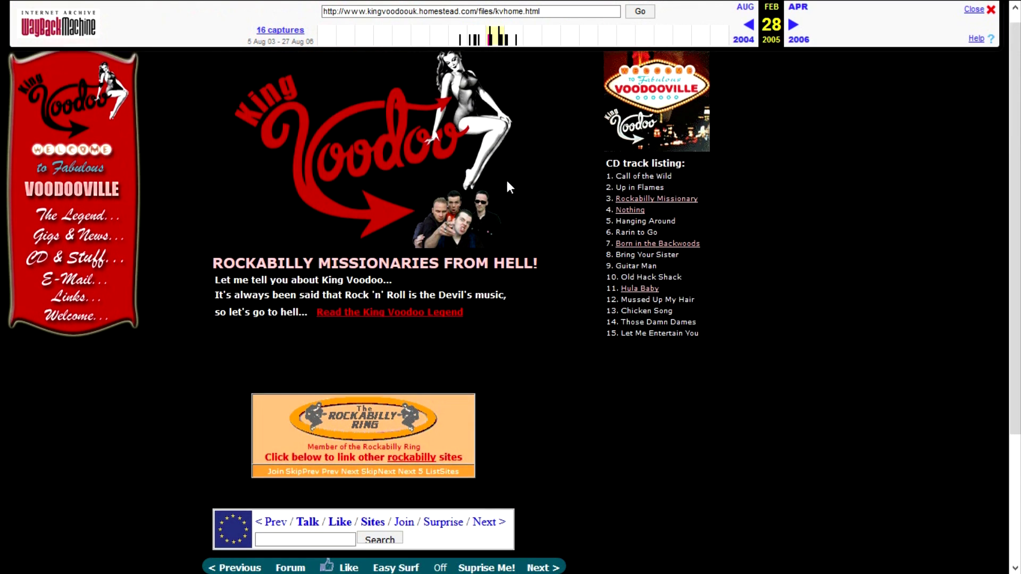
scroll(497, 180, down, 3)
scroll(474, 206, up, 3)
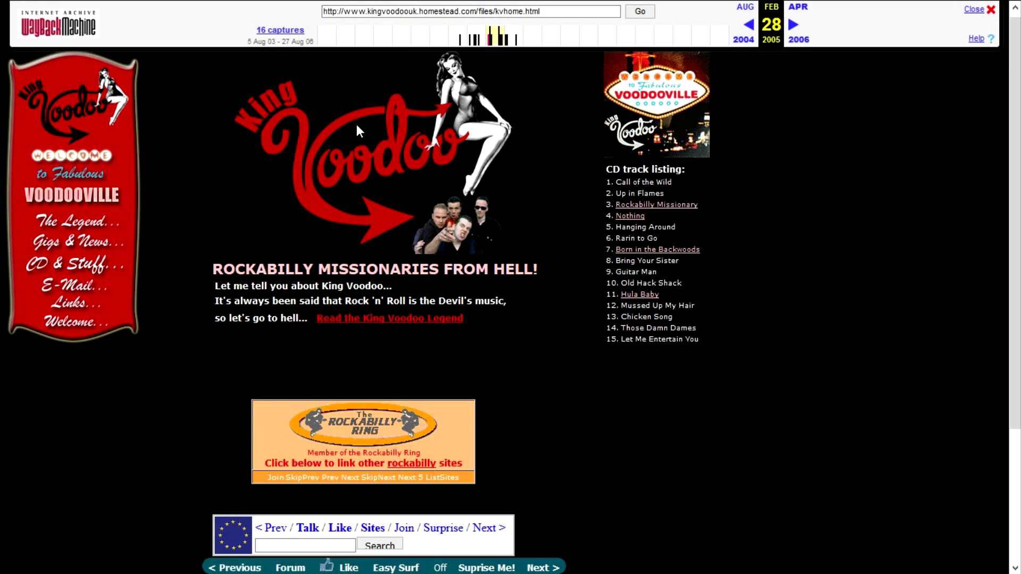
scroll(356, 123, down, 3)
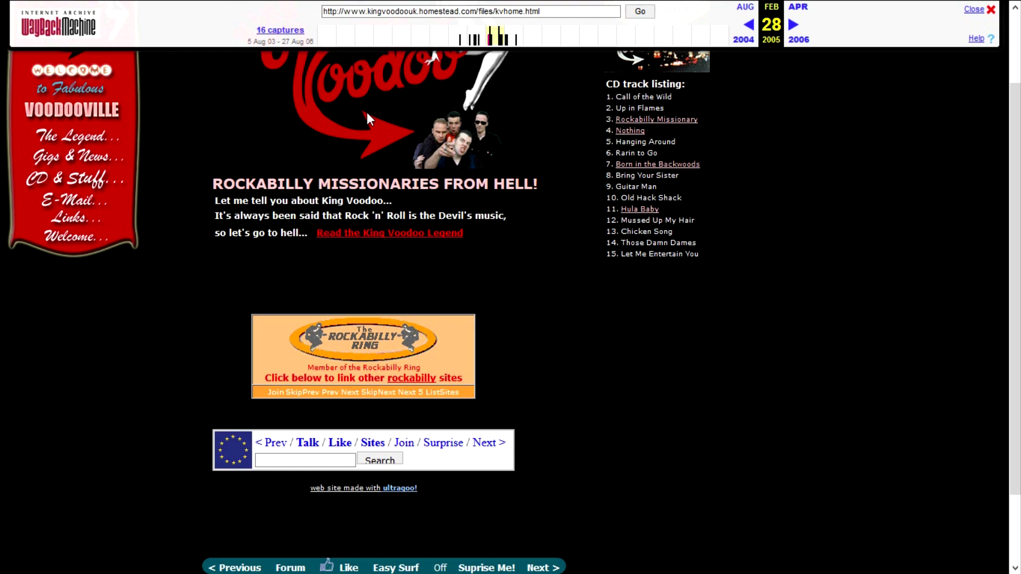
scroll(262, 122, up, 2)
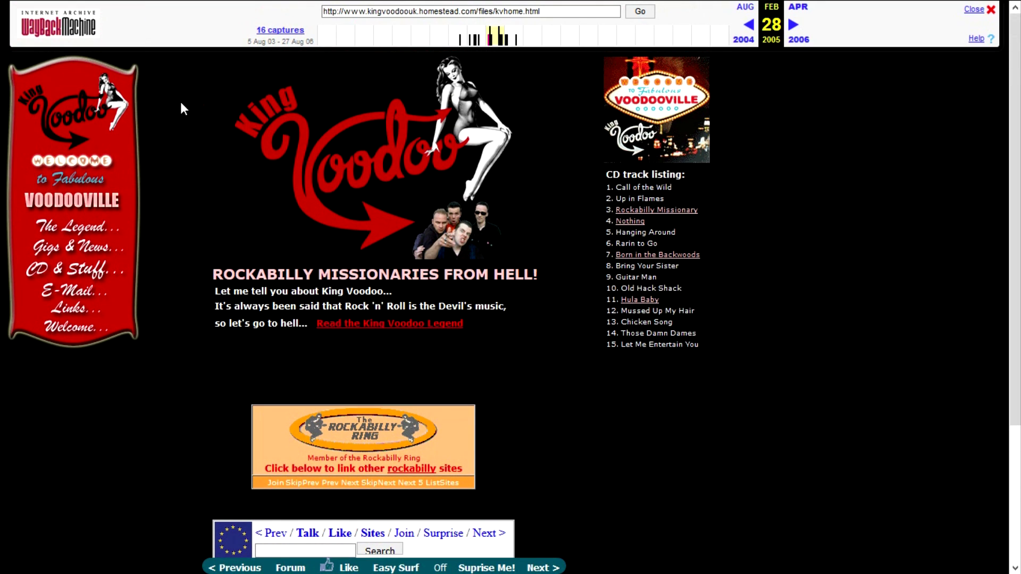